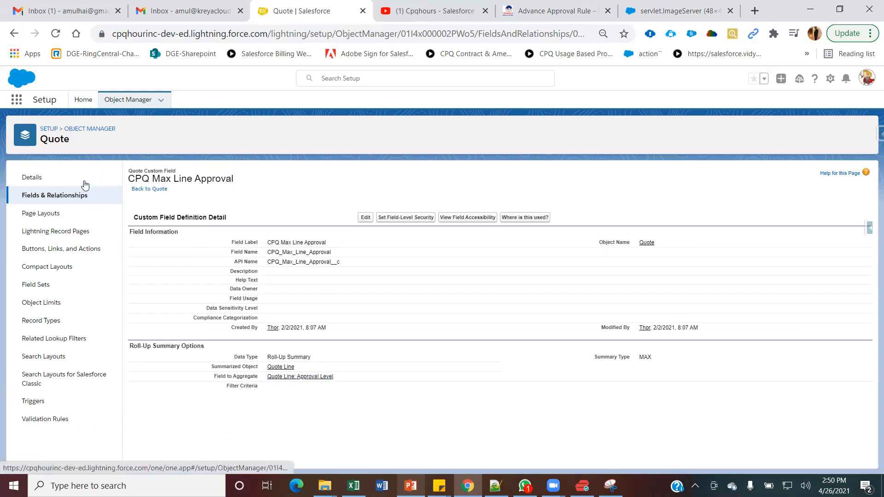
Search the Quote object's fields for "deal" and open the Deal Approval Color field definition
left_click(69, 196)
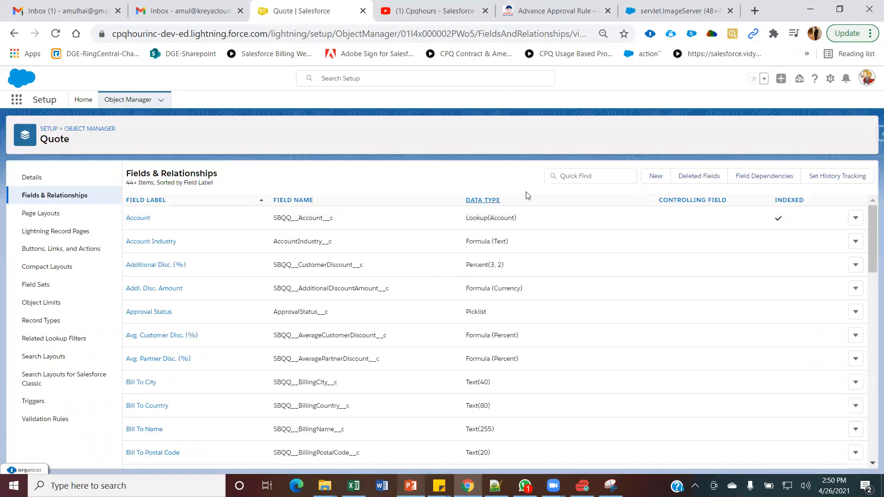
left_click(599, 176)
type("deal")
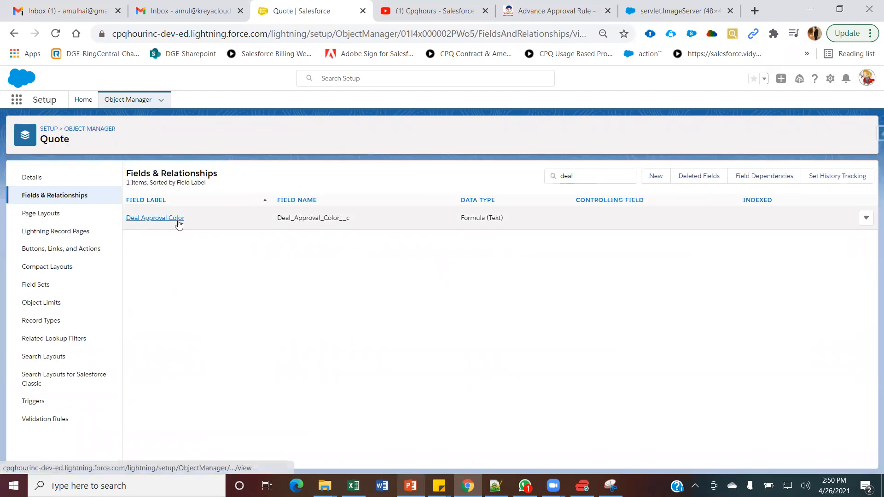
left_click(178, 220)
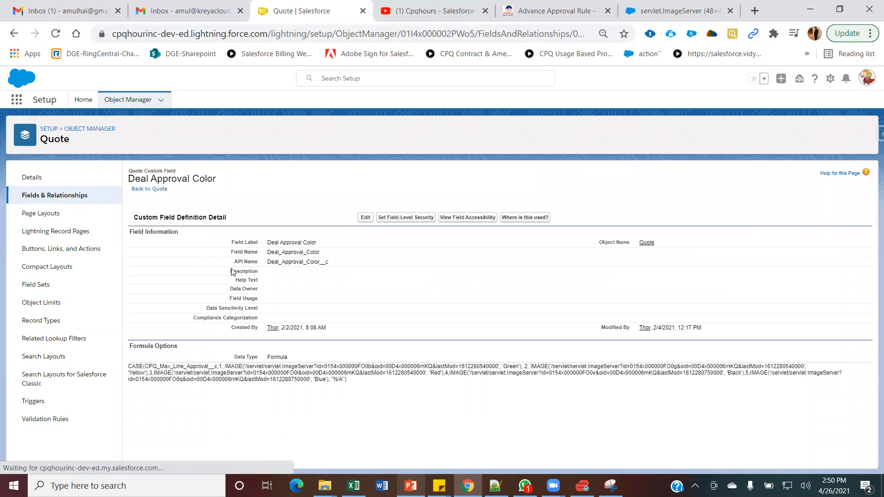
Examine the Deal Approval Color formula and its reference to the CPQ_Max_Line_Approval__c field
left_click_drag(226, 357, 163, 377)
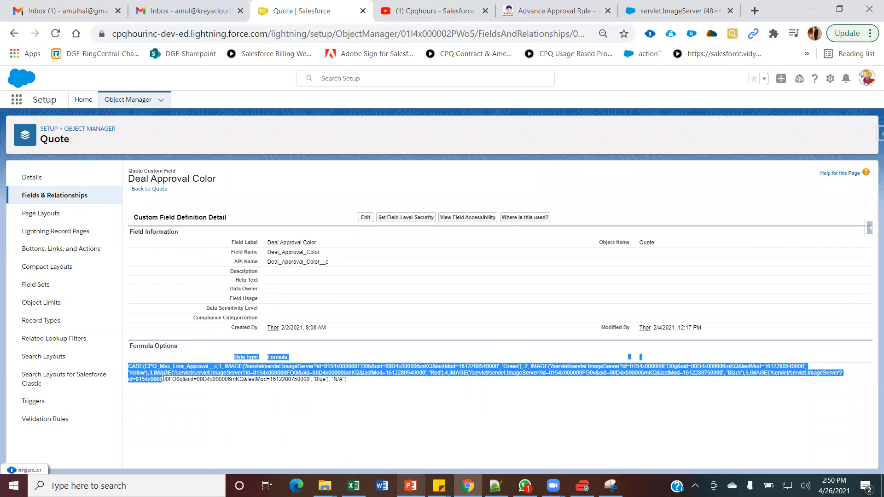
left_click(291, 390)
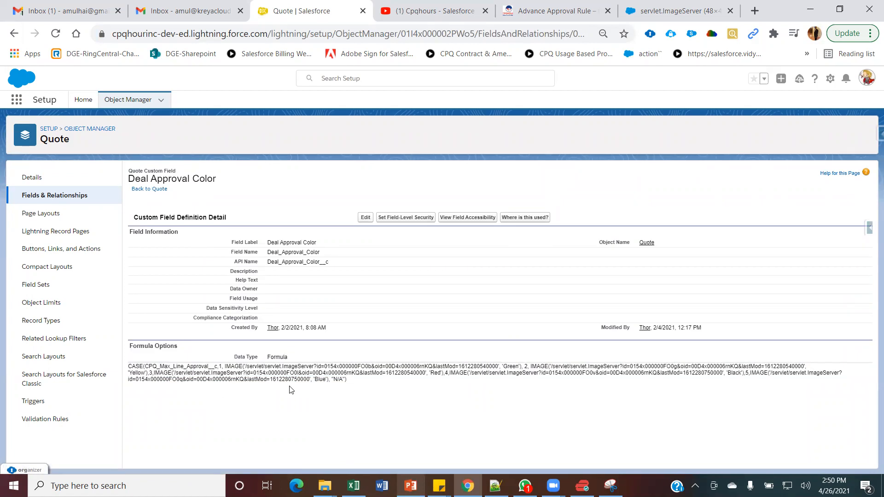
double_click(176, 366)
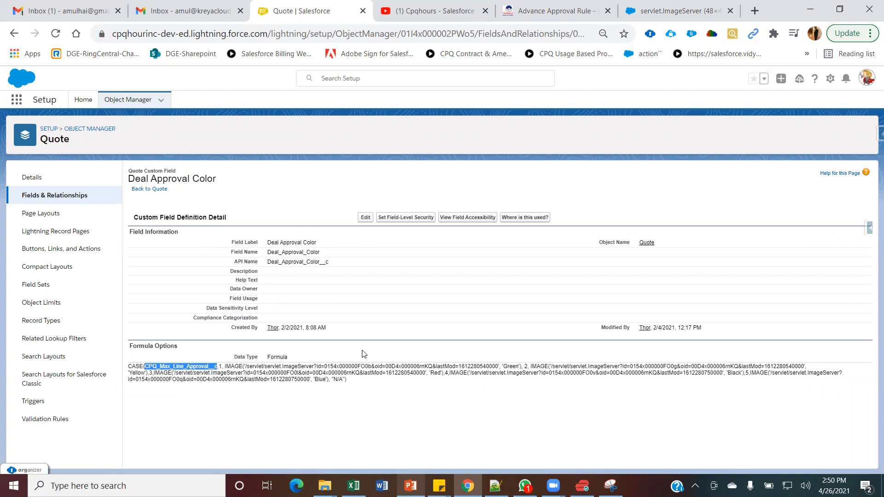
left_click(368, 390)
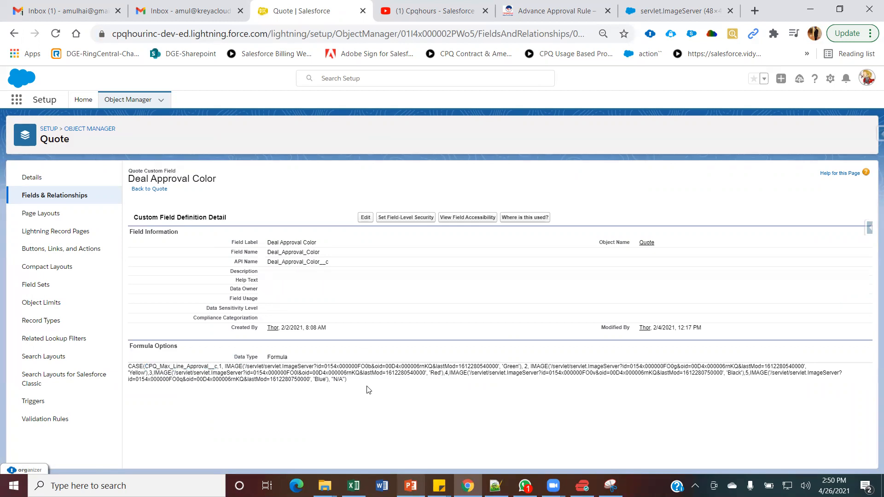
Check the Create Field on Quote slide in PowerPoint, and view the flag images on the Advance Approval Rule web page
key("alt+Tab")
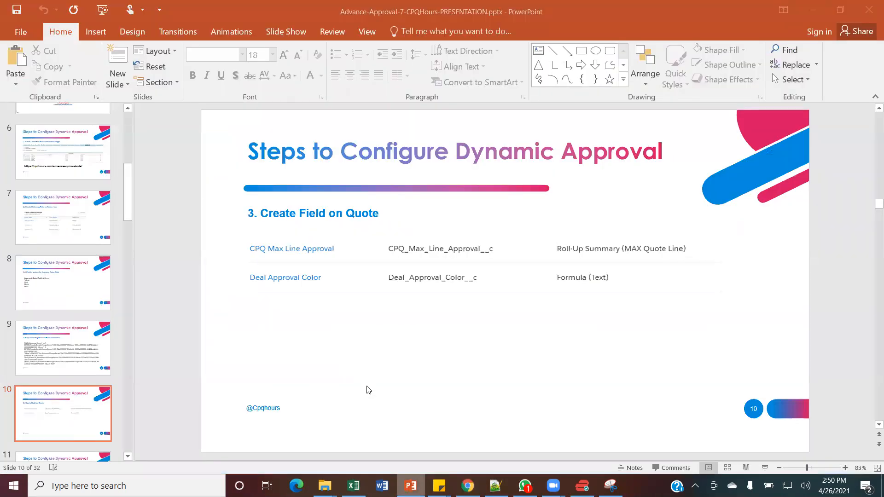
key("alt+Tab")
left_click(563, 17)
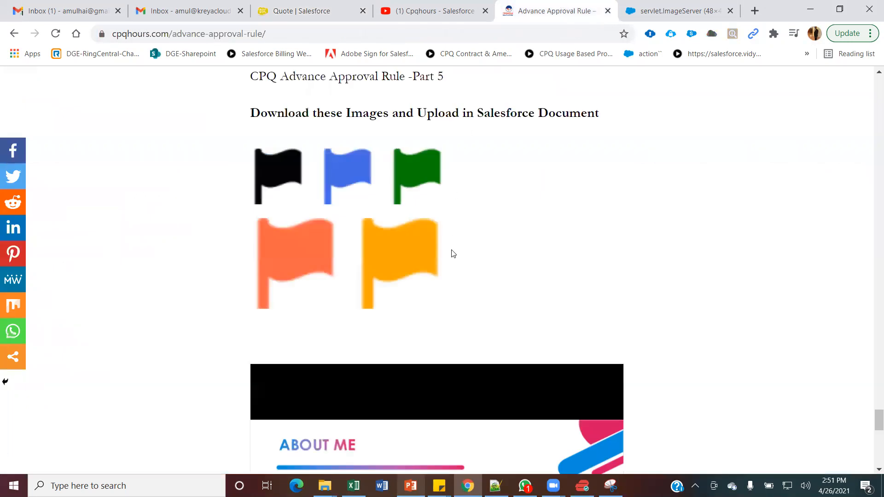
scroll(453, 249, "down", 3)
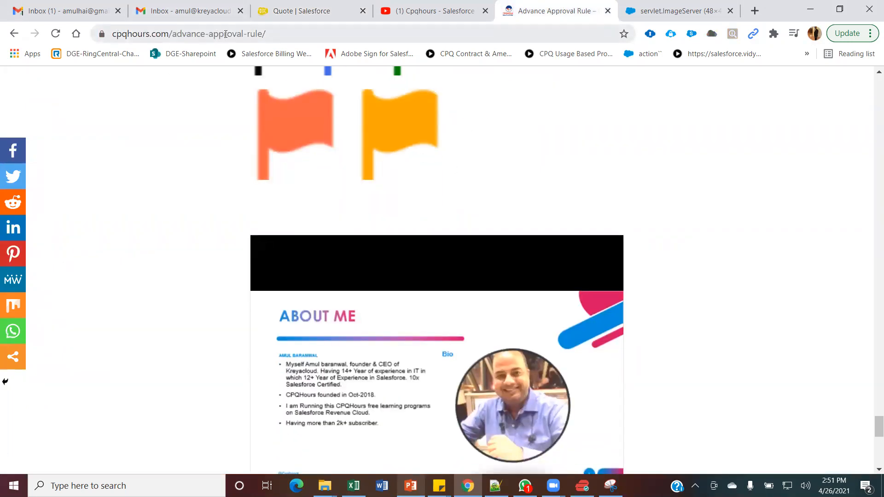
scroll(551, 231, "up", 15)
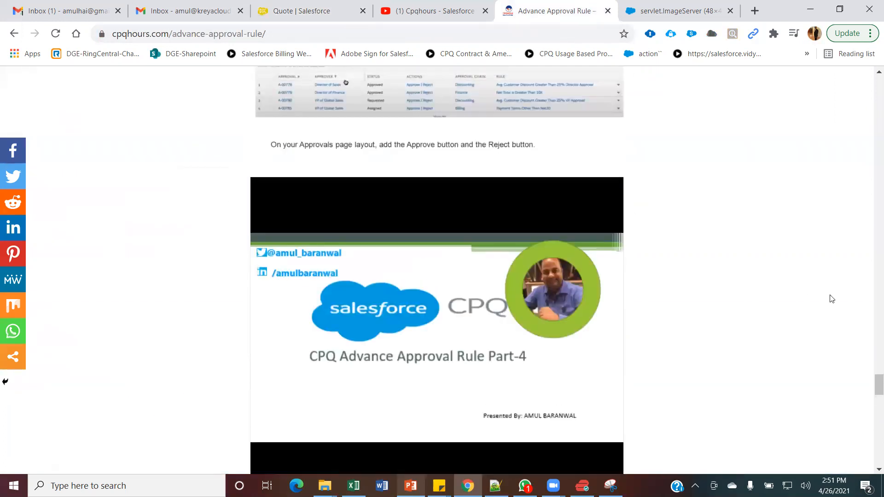
Return to the start of the web page and reopen Advance Approval Rule through the site's CPQ Hours navigation
left_click_drag(872, 385, 874, 83)
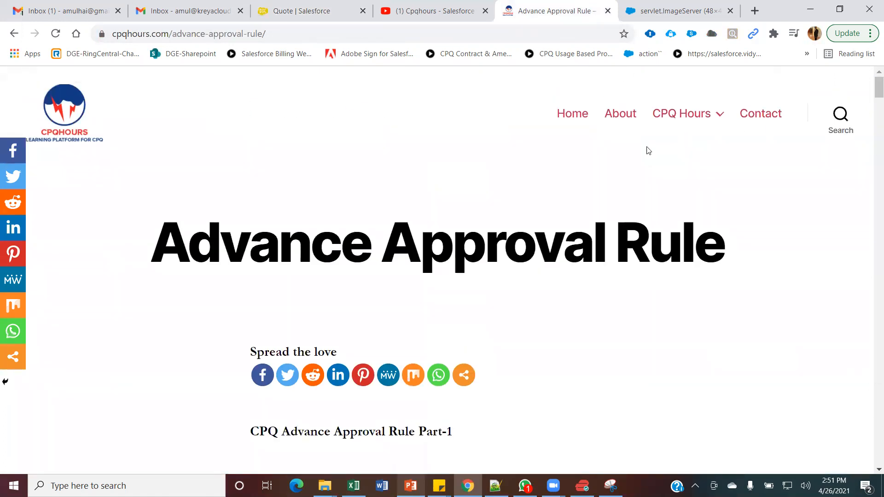
mouse_move(707, 121)
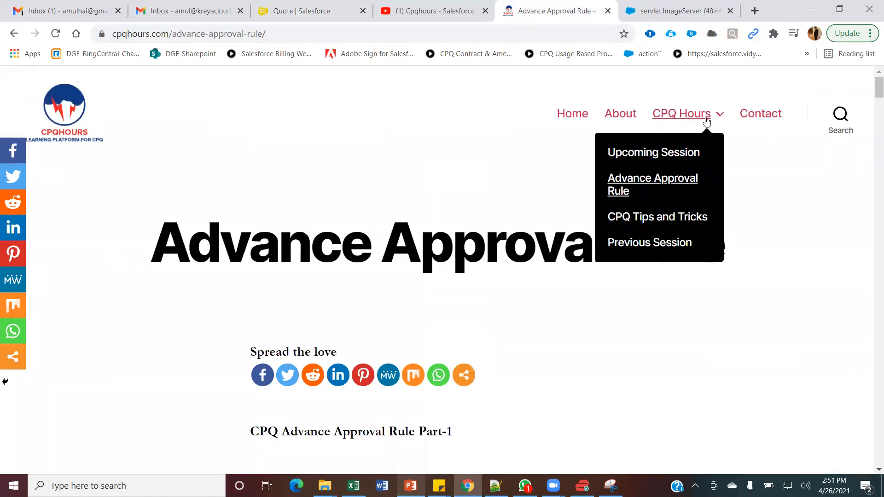
left_click(660, 176)
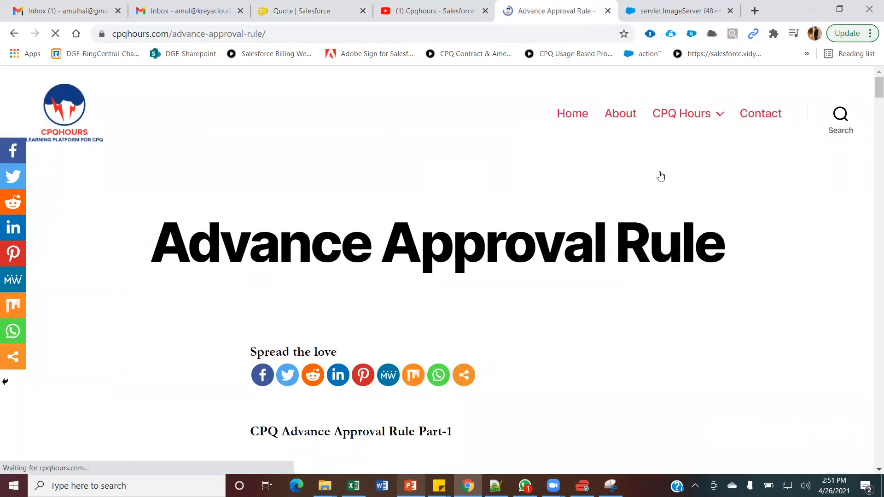
Browse the Advance Approval Rule page down to the presentation embedded below the Part 5 flag images
scroll(661, 177, "down", 10)
scroll(664, 183, "down", 20)
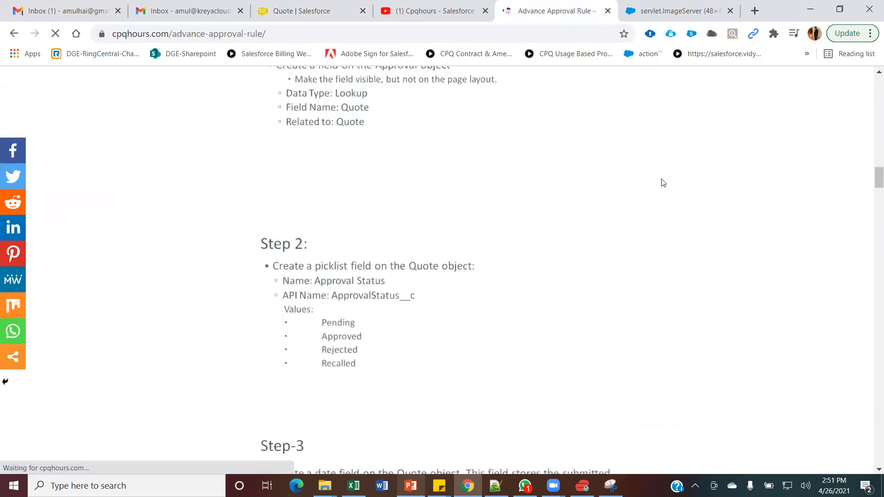
scroll(663, 183, "down", 20)
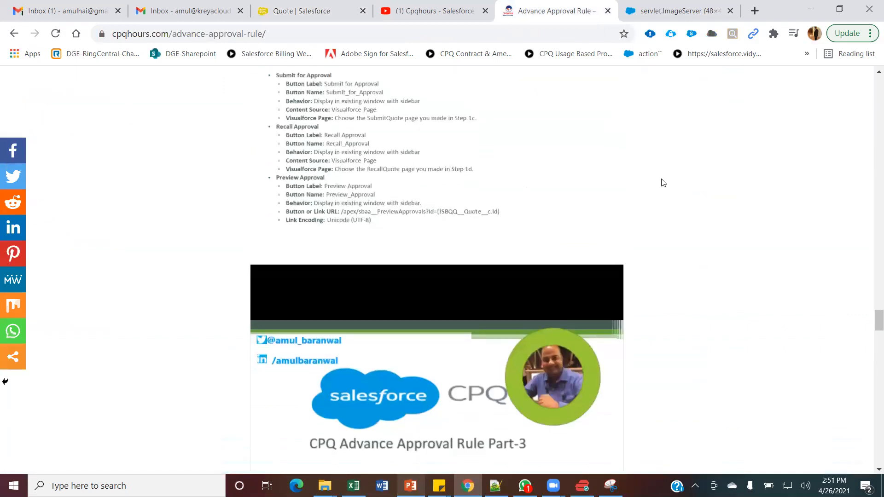
scroll(582, 206, "down", 12)
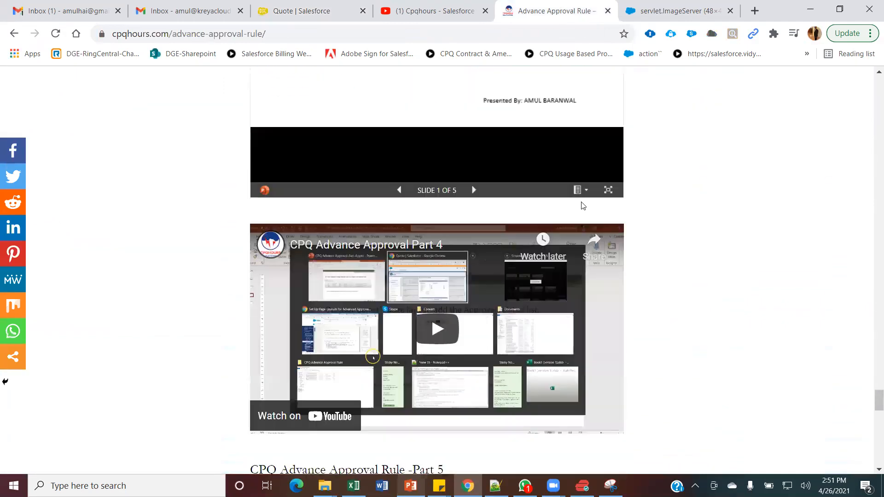
scroll(286, 204, "up", 4)
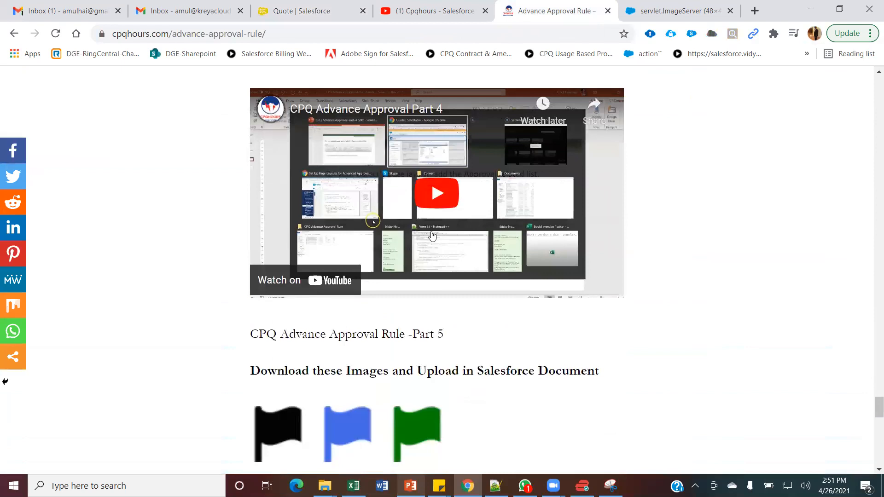
scroll(430, 237, "down", 12)
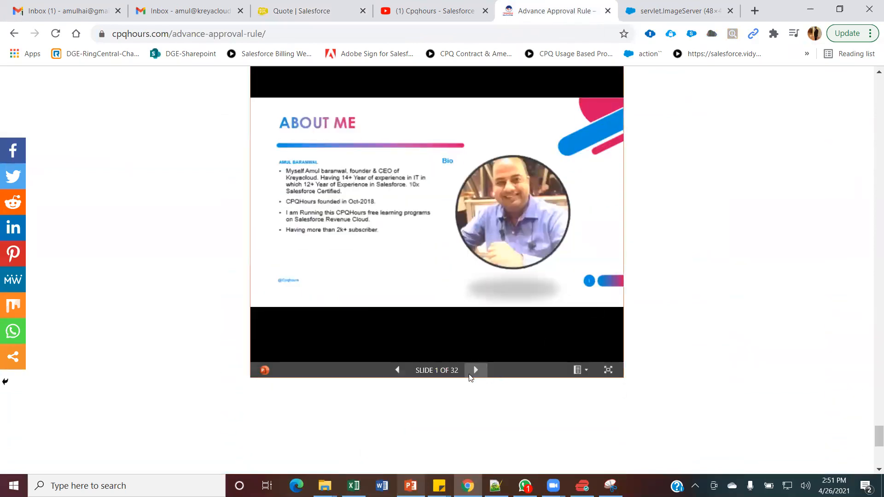
Advance the embedded presentation to slide 10, Create Field on Quote
left_click(473, 374)
left_click(473, 376)
left_click(474, 371)
left_click(474, 371)
left_click(475, 371)
left_click(475, 371)
left_click(475, 371)
left_click(475, 371)
left_click(474, 372)
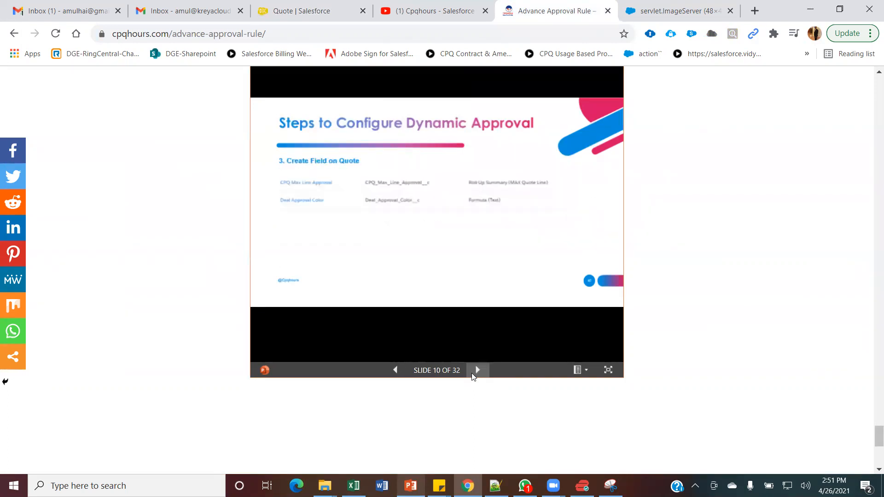
Switch to PowerPoint and review slides 12 and 13, on the CPQ Max Line Approval rollup field and the lookup object, ending on slide 12
key("alt+Tab")
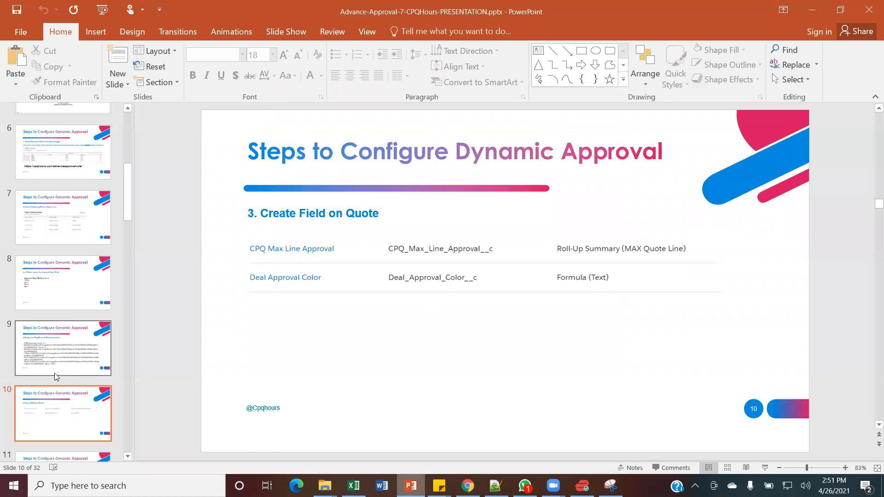
scroll(51, 374, "down", 3)
left_click(73, 339)
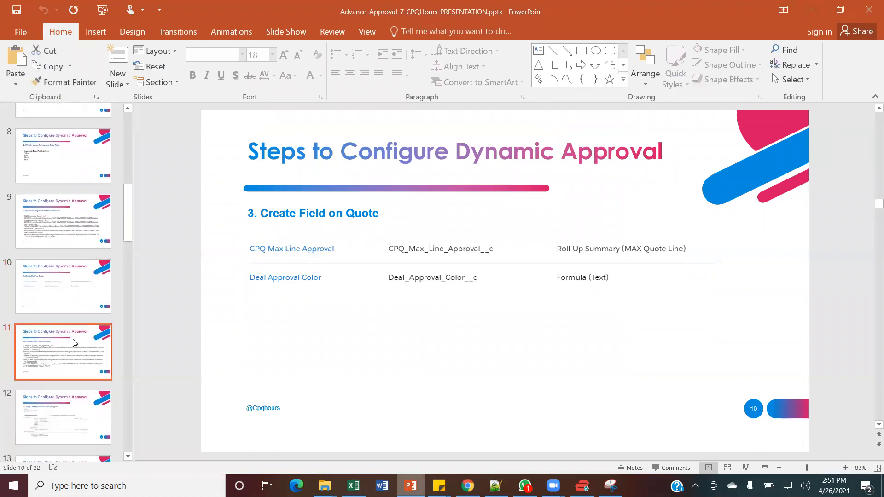
scroll(73, 339, "down", 2)
left_click(72, 338)
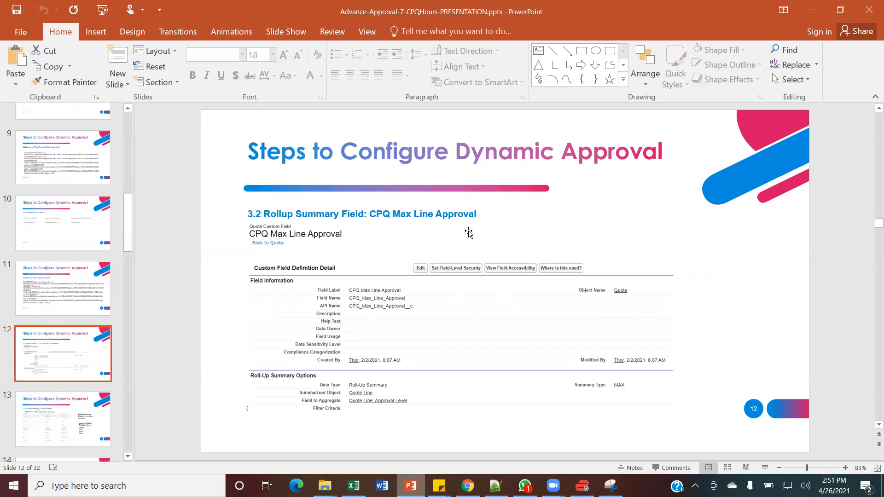
left_click(75, 417)
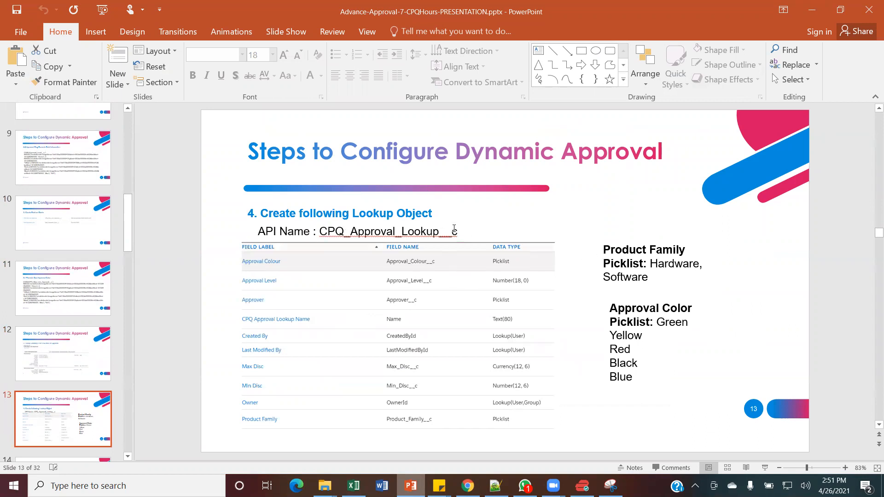
left_click(72, 361)
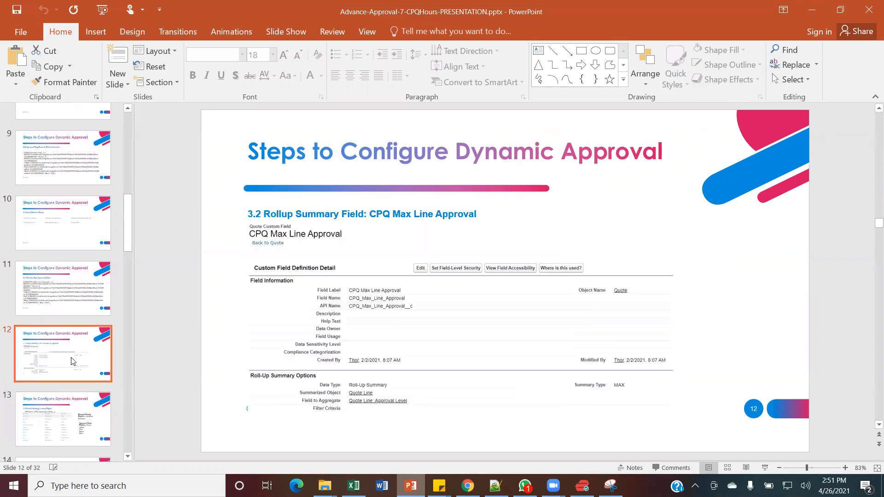
Switch to Salesforce in the browser, launch the Salesforce CPQ app and open the first recently viewed quote for line editing
key("alt+Tab")
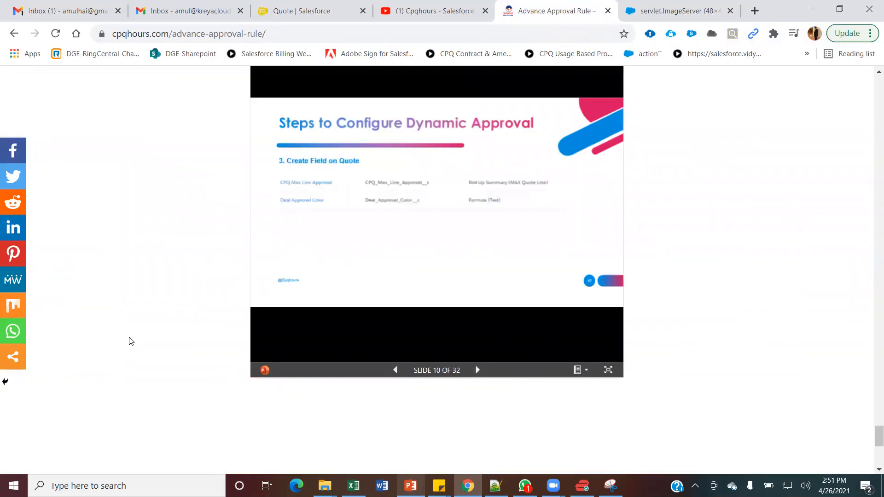
left_click(323, 18)
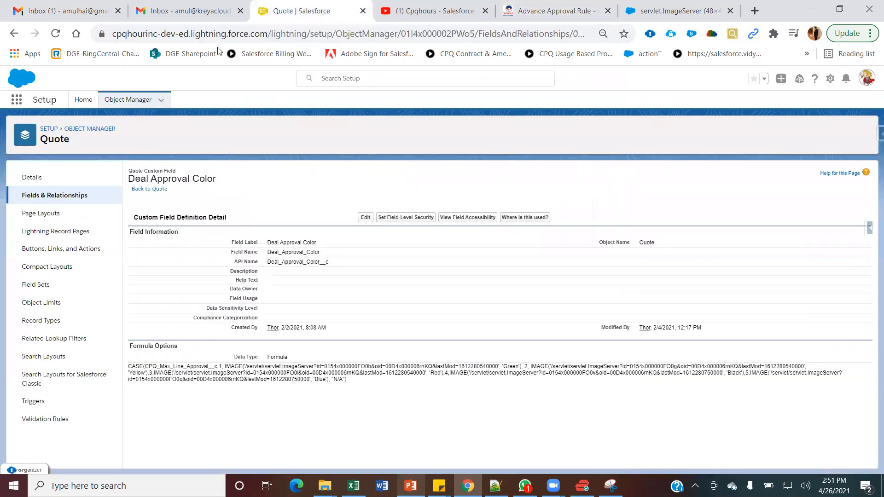
left_click(17, 102)
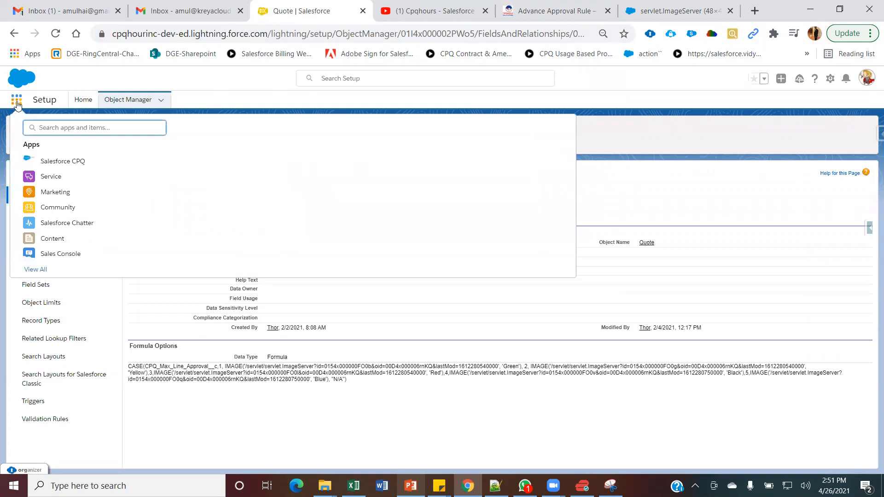
left_click(59, 162)
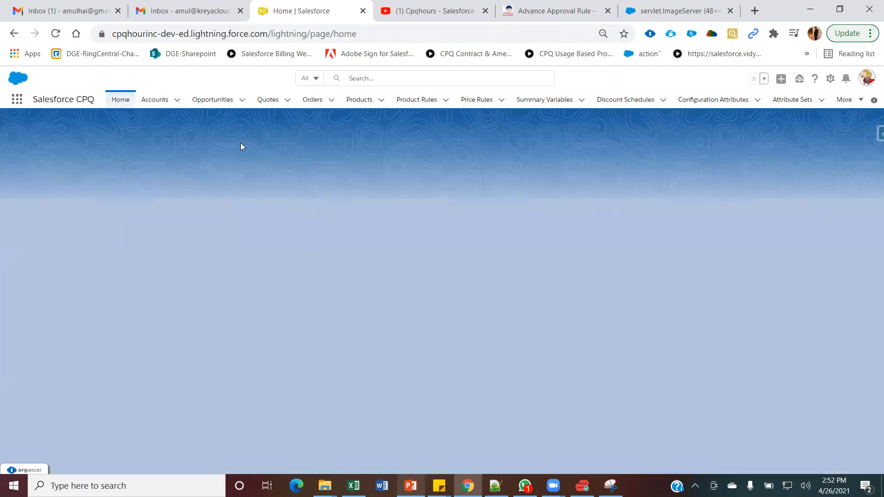
left_click(264, 104)
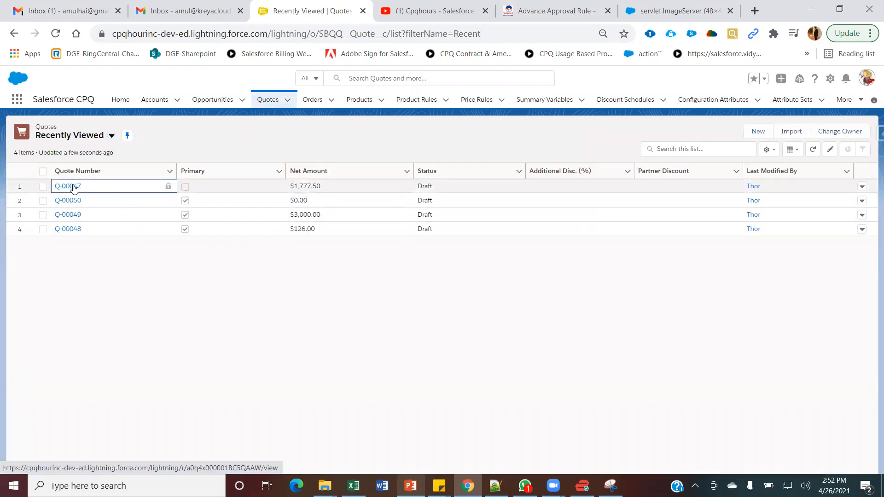
left_click(73, 187)
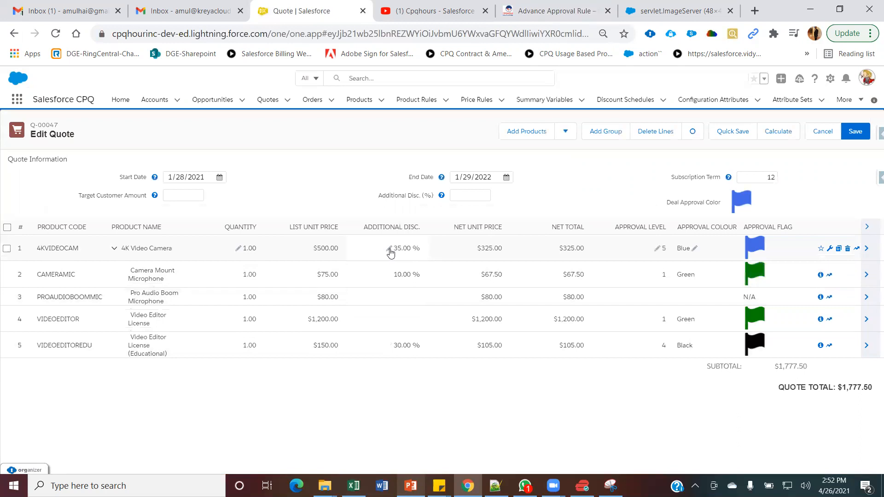
Set the additional discount to 10% for 4K Video Camera and 18% for Video Editor License (Educational), and quick-save the quote
left_click(404, 252)
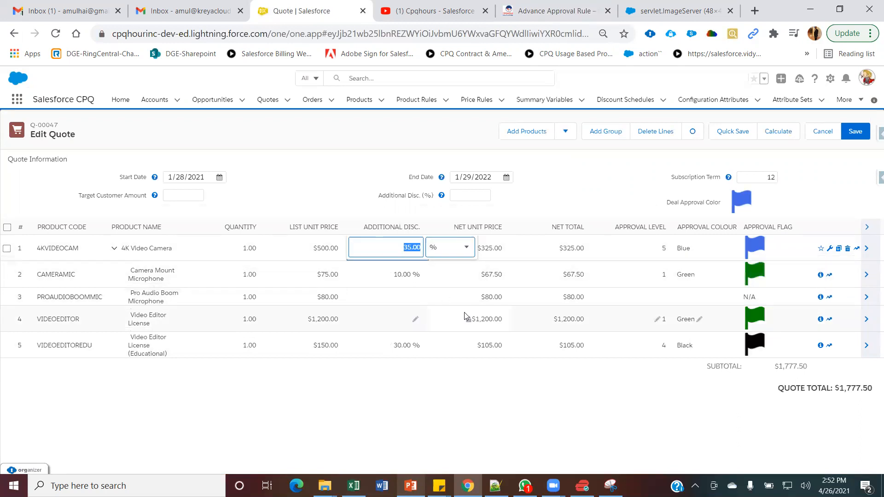
type("10")
left_click(399, 348)
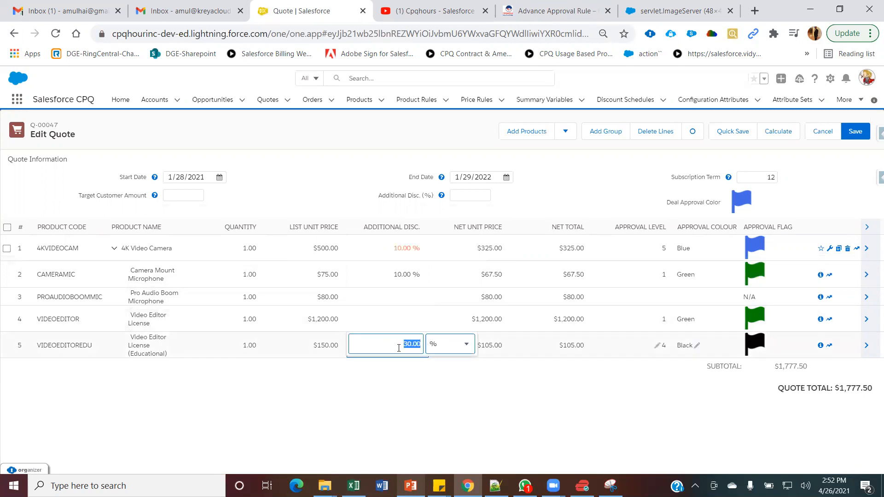
type("18")
key("Tab")
left_click(721, 137)
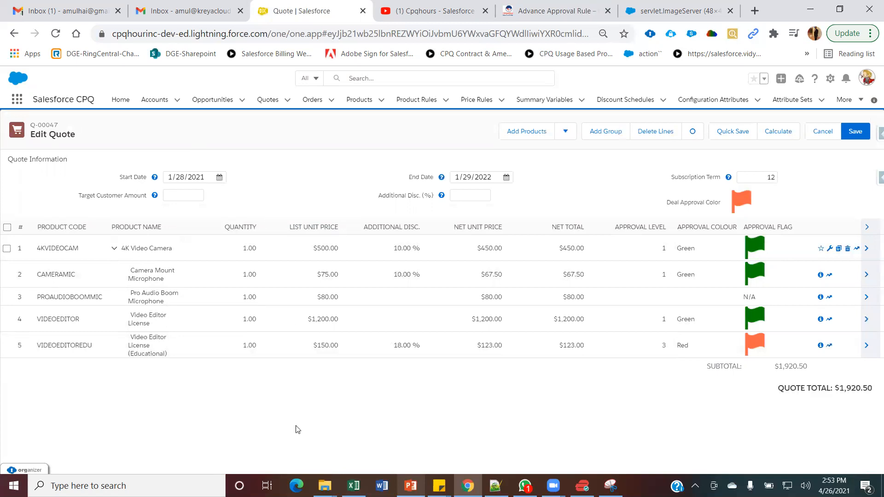
Switch to PowerPoint and review slides 14 to 16 on the lookup records and price rule, ending on slide 13
left_click(411, 485)
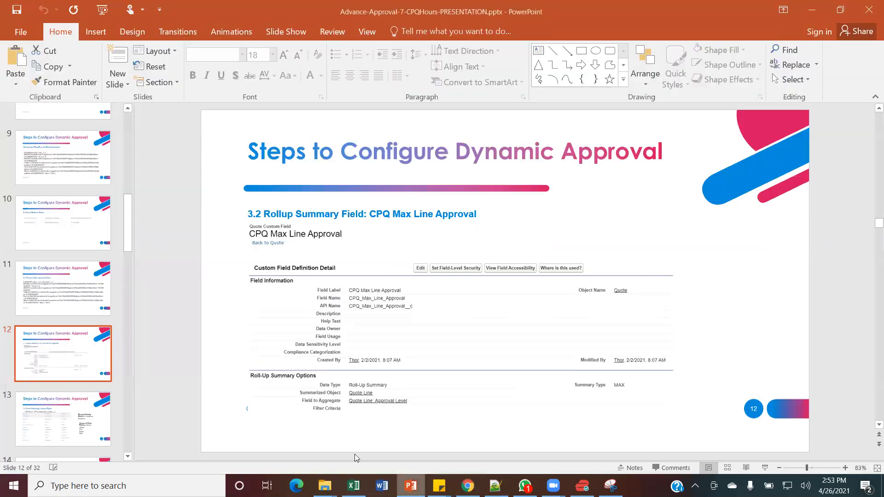
left_click(75, 419)
left_click(76, 417)
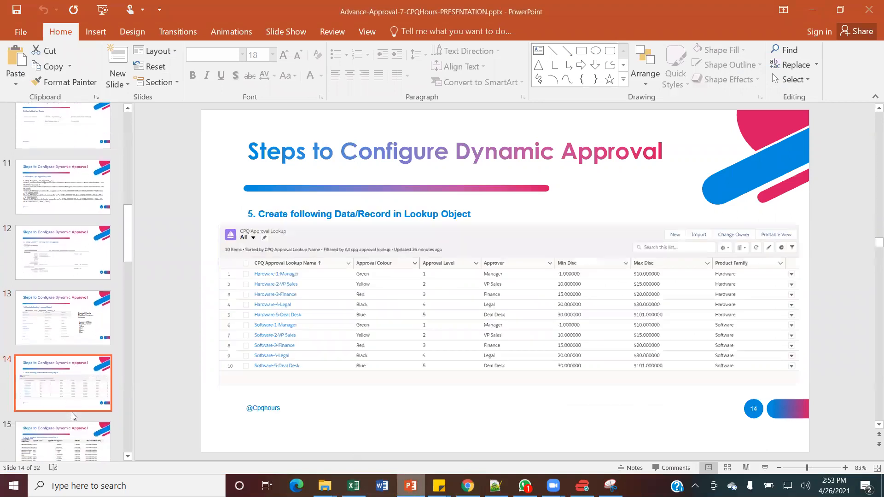
left_click(73, 414)
scroll(72, 417, "down", 3)
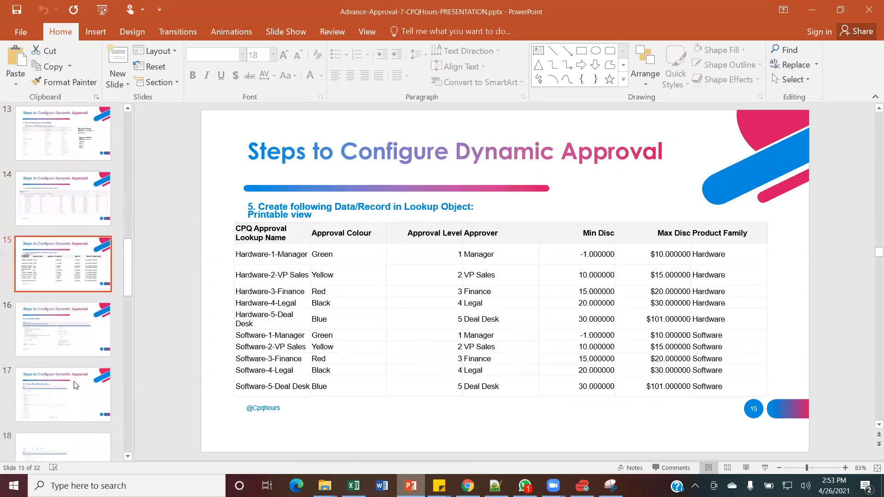
left_click(76, 336)
scroll(74, 332, "up", 3)
left_click(67, 308)
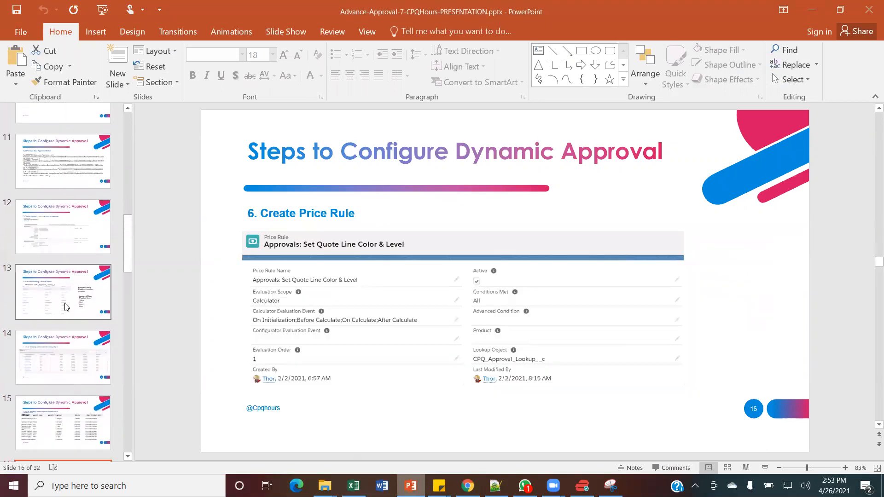
Switch to Salesforce in the browser, open Setup in a separate browser tab and go to its Object Manager
key("alt+Tab")
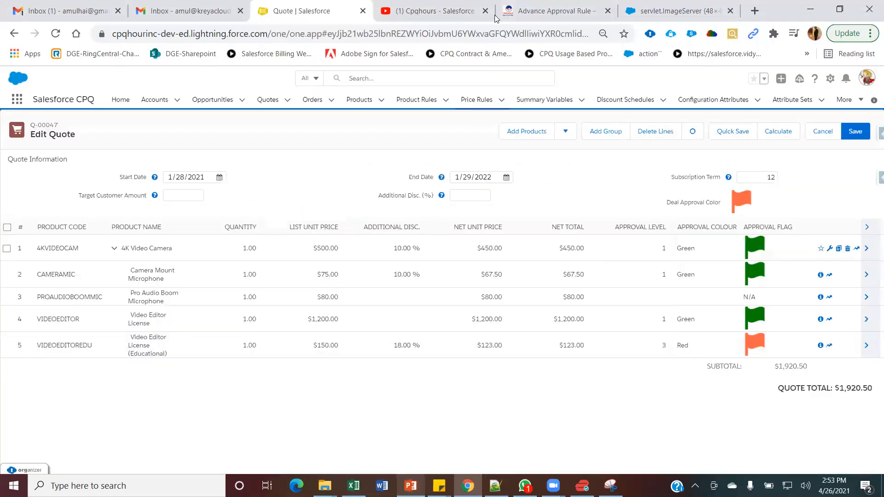
left_click(830, 82)
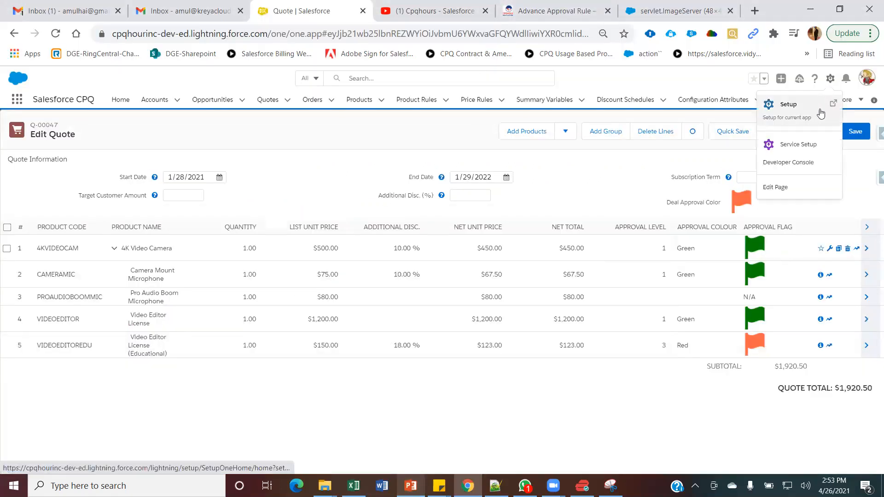
left_click(821, 112)
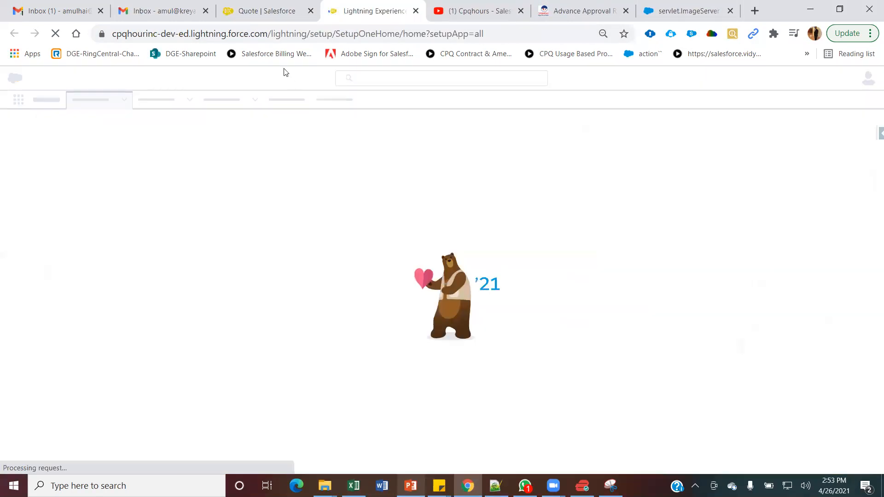
left_click(266, 17)
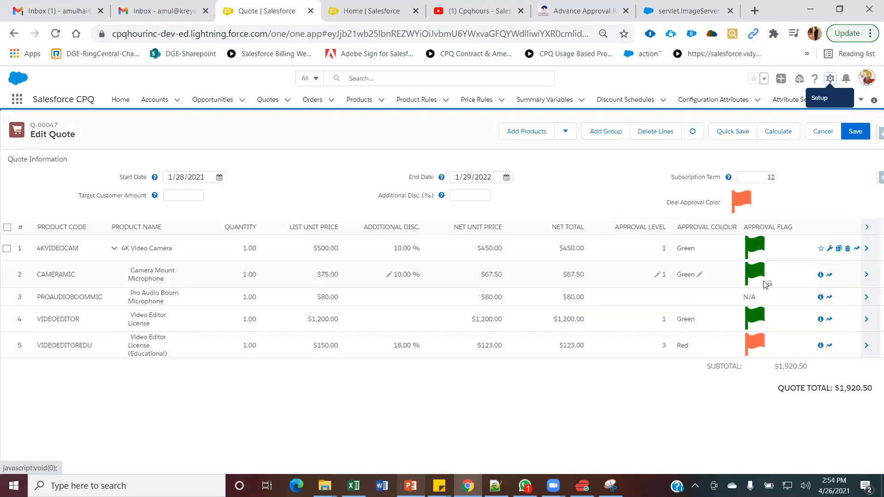
left_click(364, 11)
left_click(114, 102)
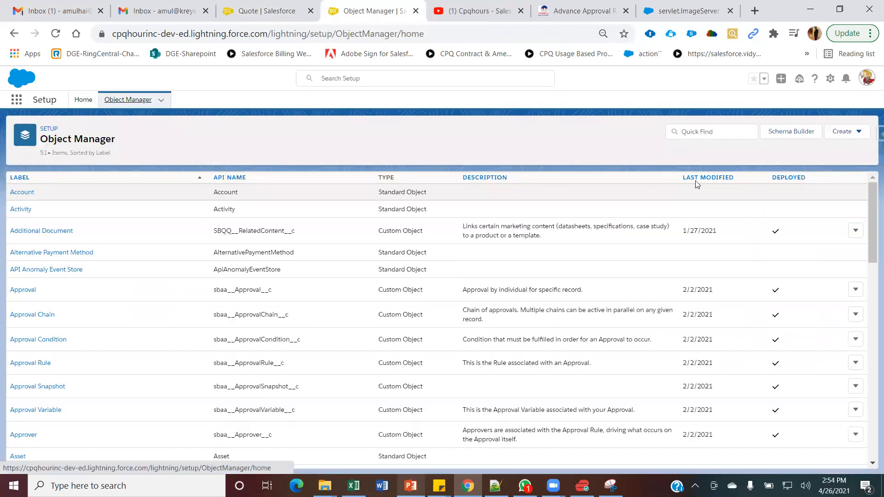
Find the Quote Line object and open its Line Editor field set to examine the included fields
left_click(708, 132)
type("quote line")
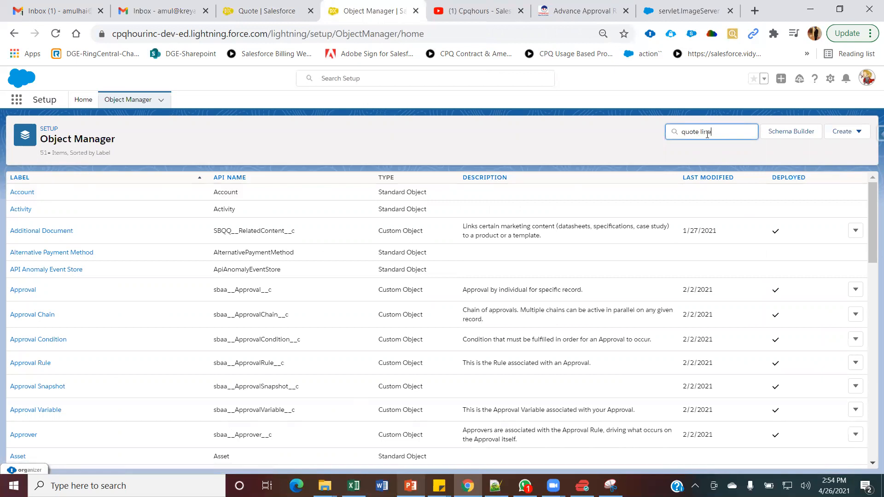
left_click(26, 197)
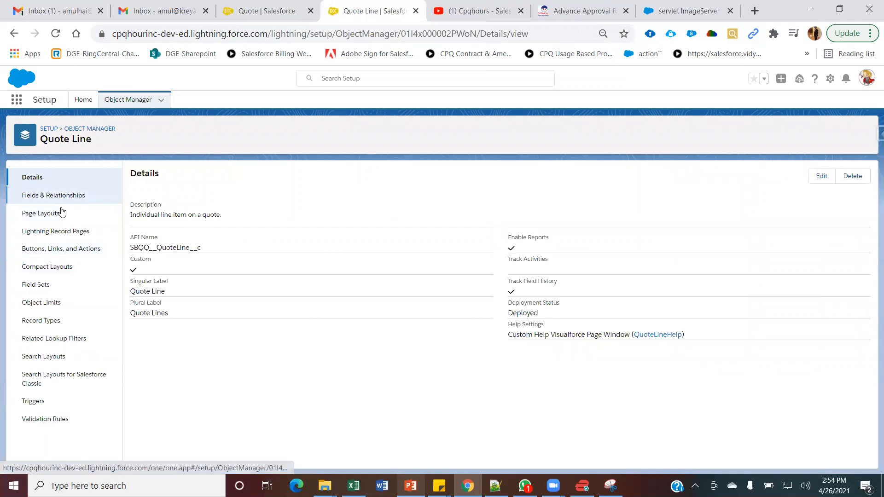
left_click(35, 284)
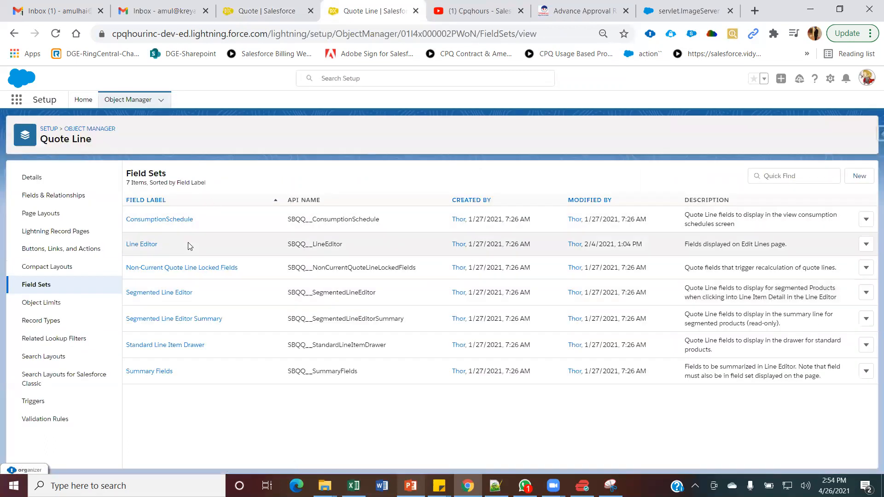
left_click(146, 245)
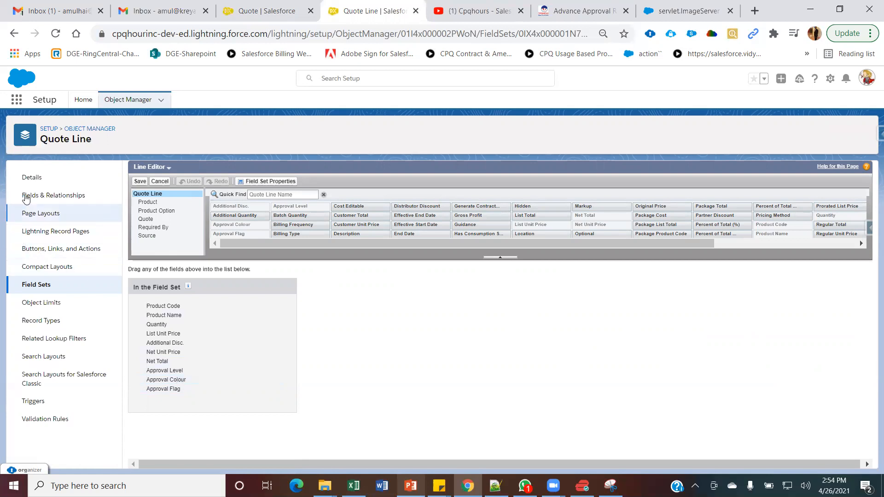
Find the Quote object in Object Manager and open its Line Editor field set to examine the Deal Approval Color field
left_click(98, 128)
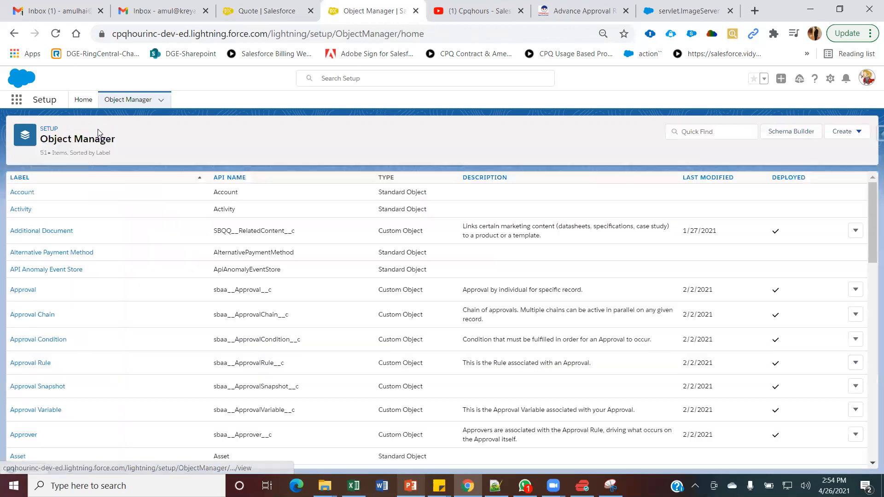
left_click(683, 131)
type("quote")
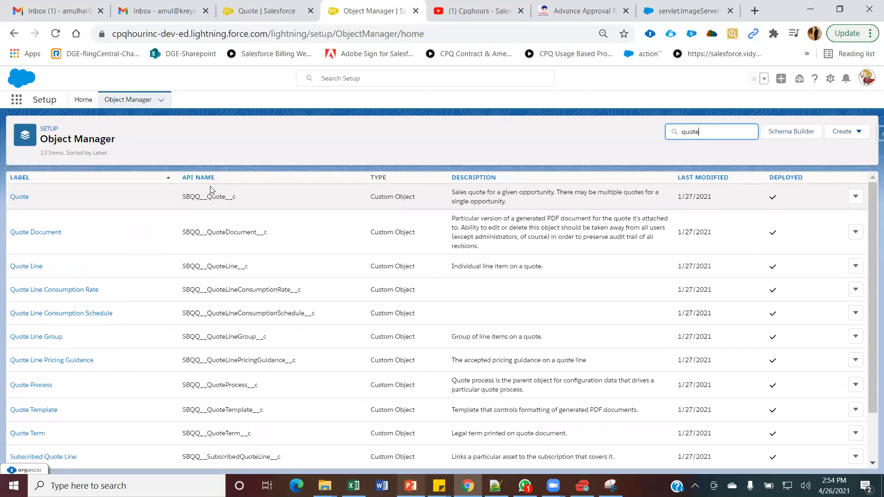
left_click(24, 198)
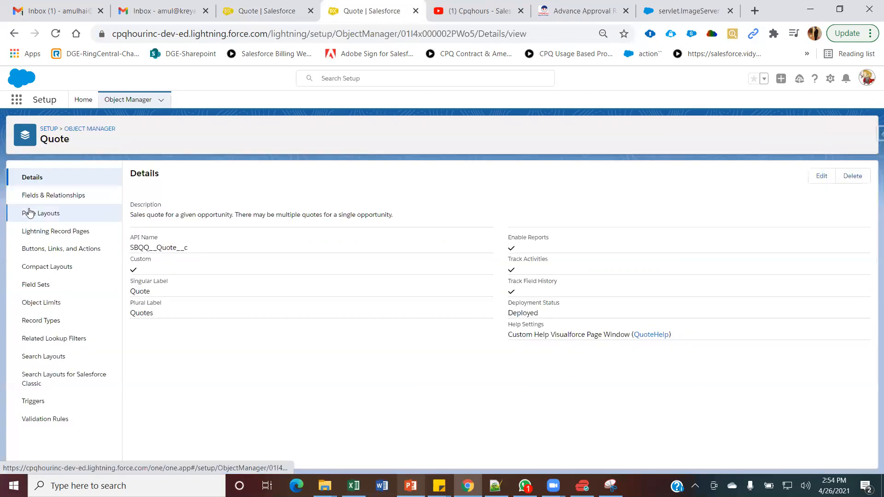
left_click(27, 197)
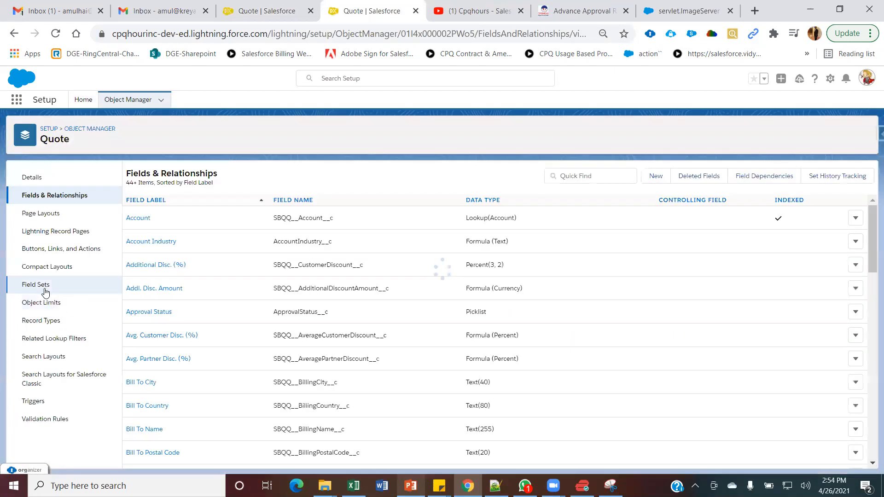
left_click(42, 288)
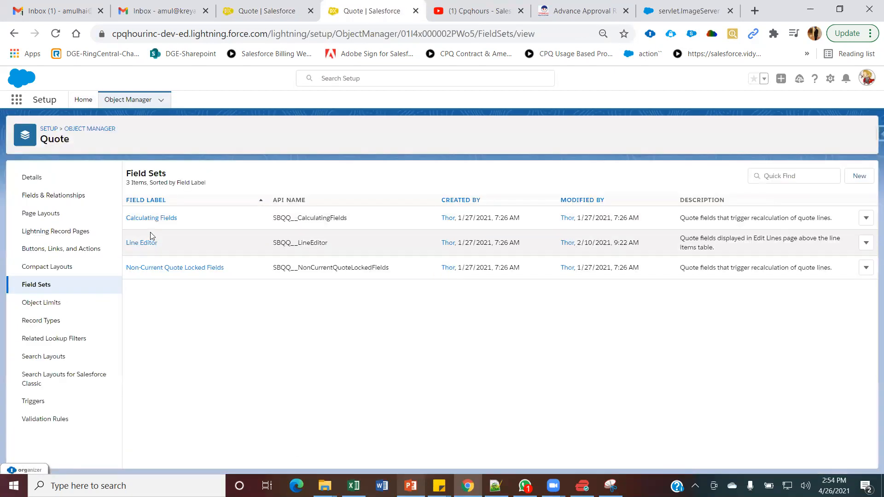
left_click(148, 244)
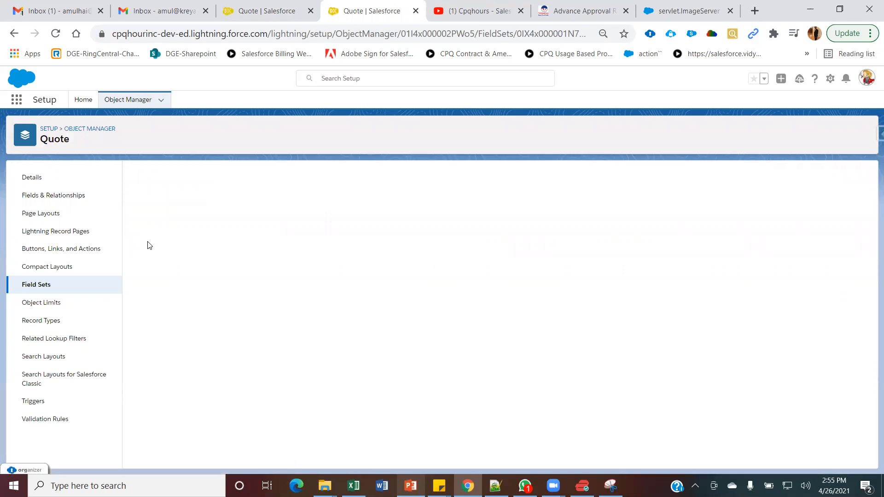
mouse_move(194, 357)
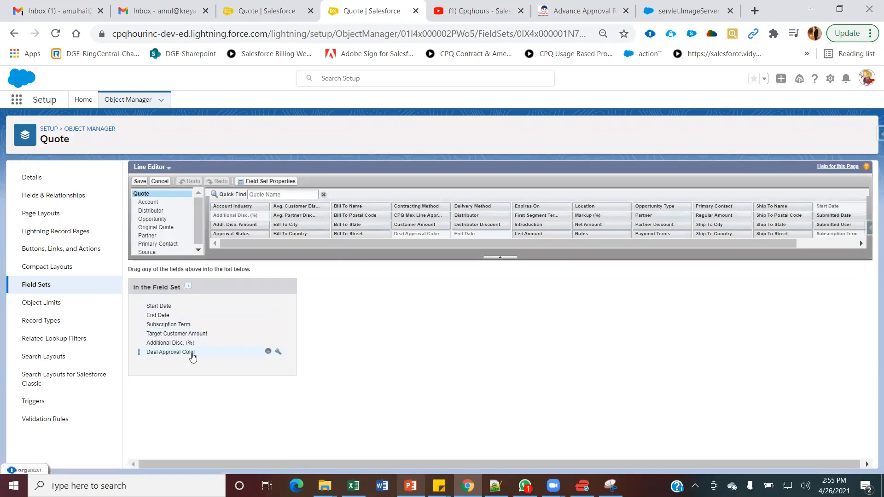
Compare the approval levels and colours on the quote being edited with the lookup object fields on the PowerPoint slide
left_click(268, 9)
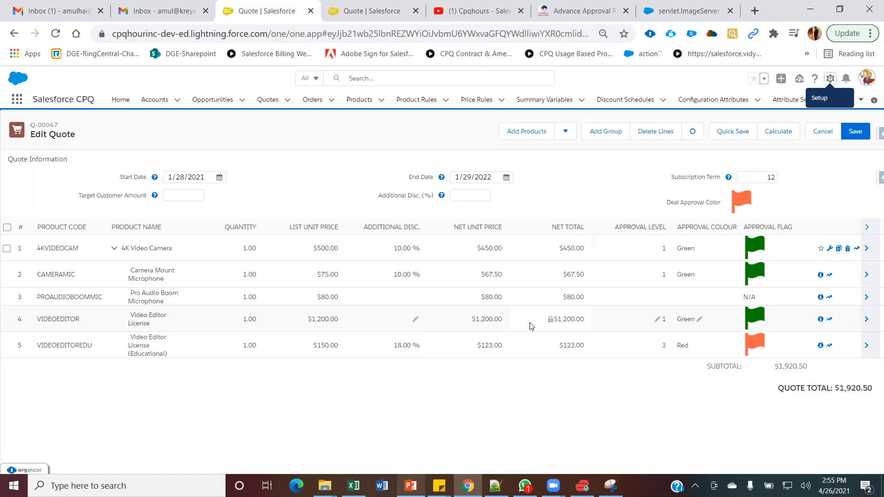
left_click(336, 170)
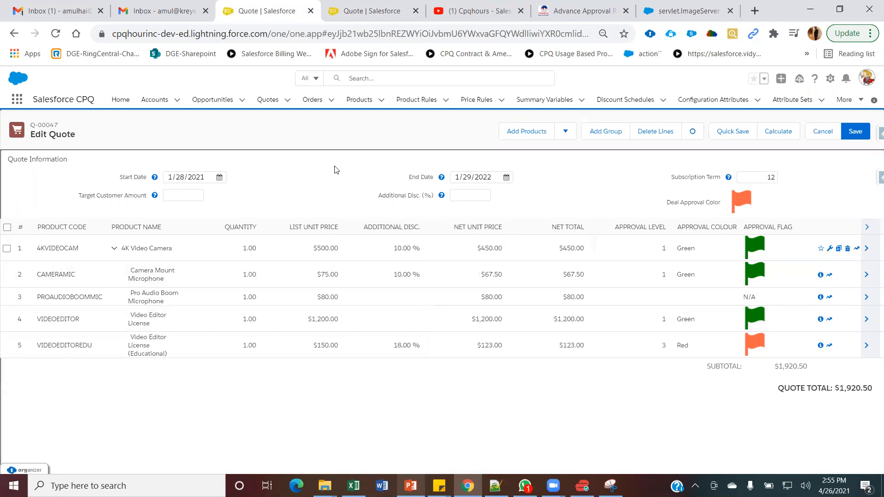
key("alt+Tab")
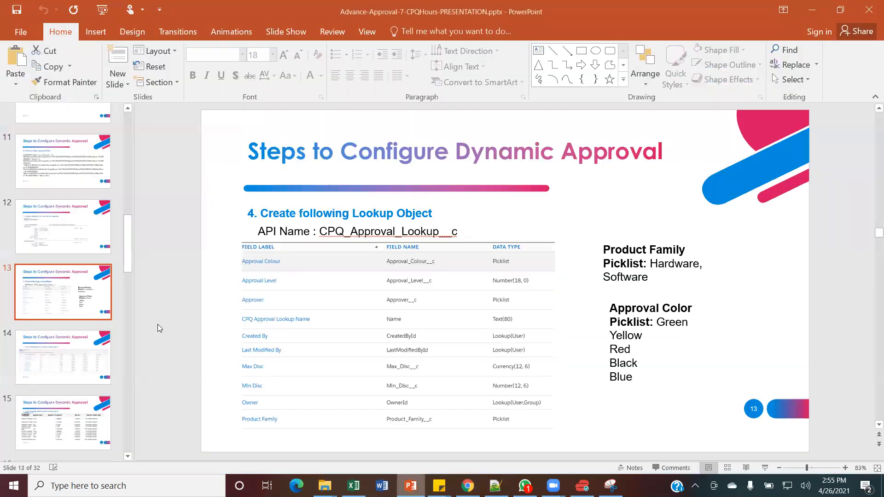
key("alt+Tab")
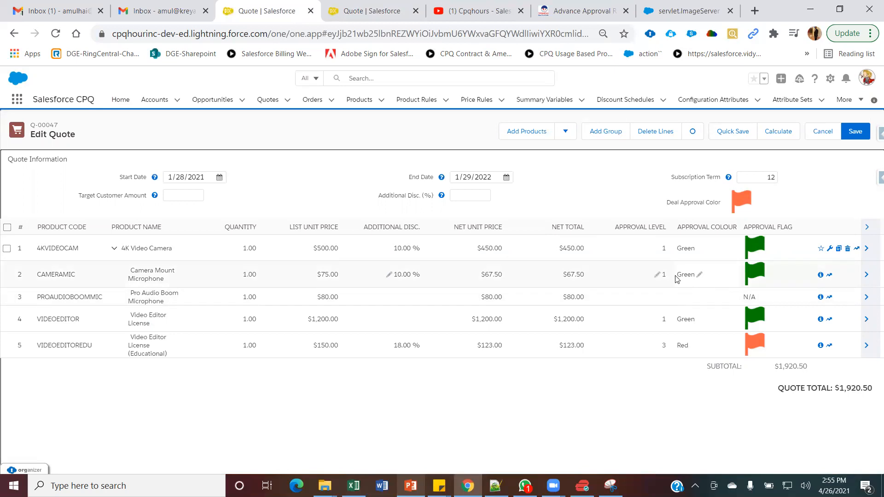
key("alt+Tab")
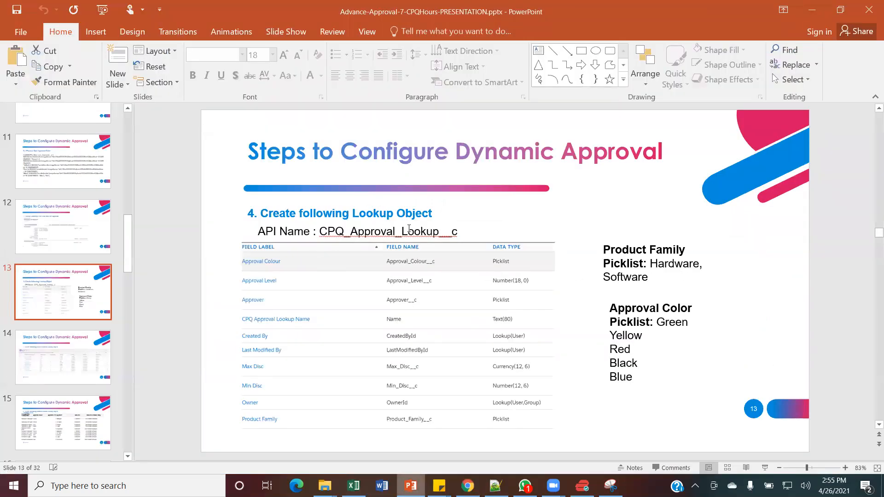
key("alt+Tab")
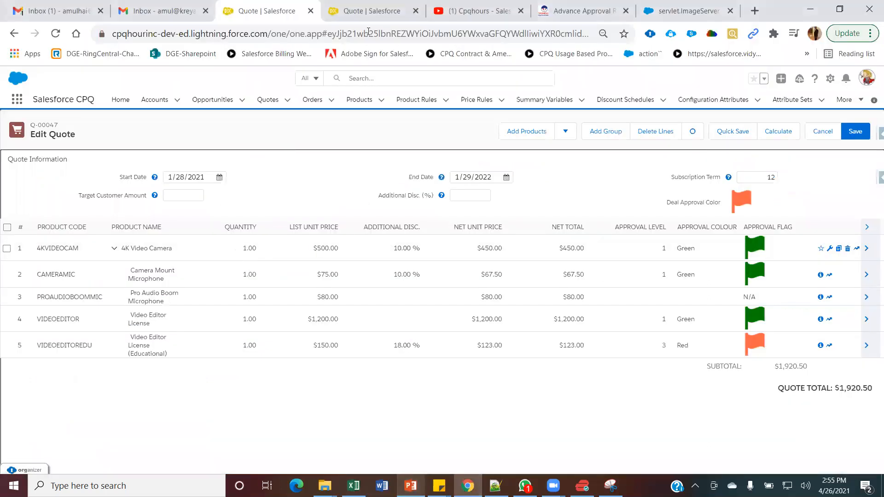
Find the CPQ Approval Lookup object in Salesforce Setup and open its fields and relationships for review
left_click(372, 11)
left_click(89, 126)
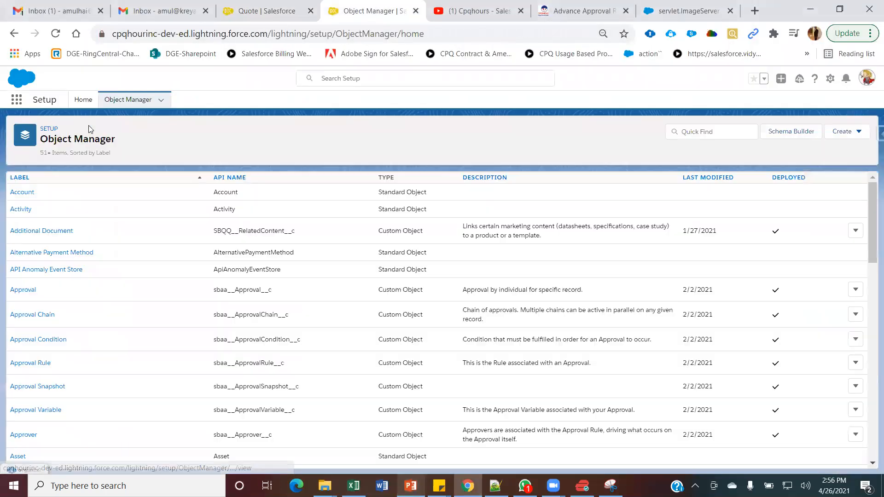
left_click(730, 126)
type("a")
type("pq")
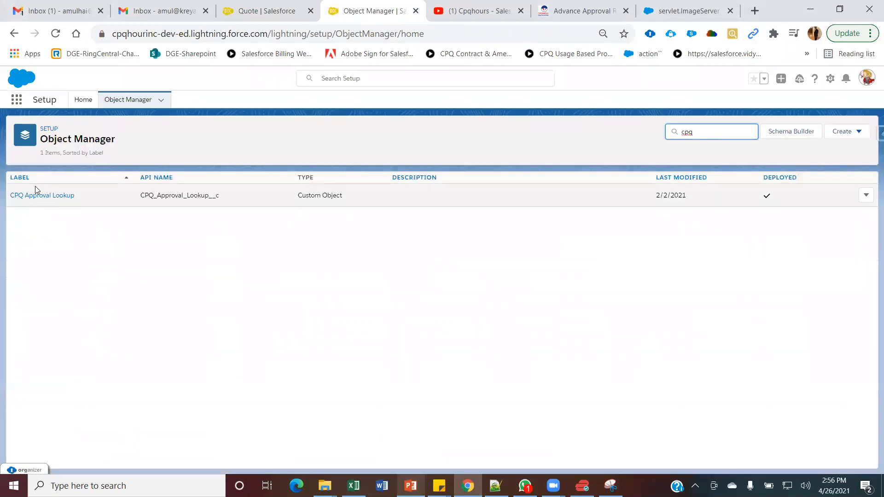
left_click(36, 201)
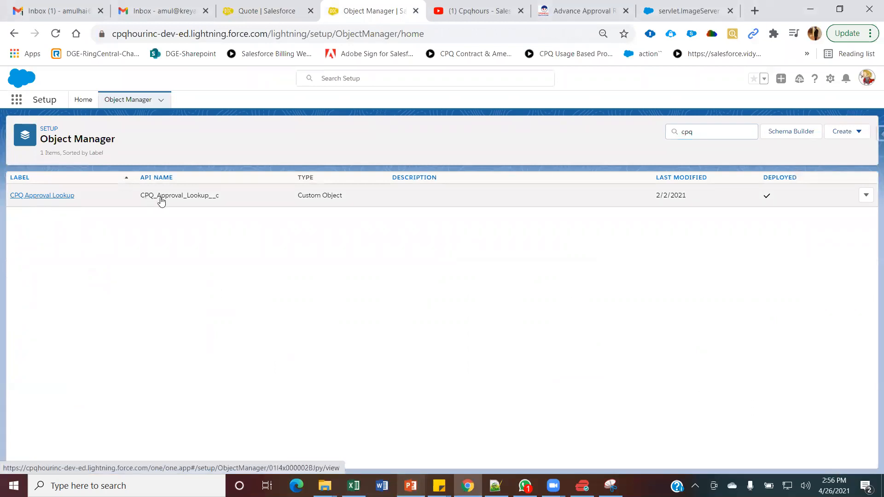
left_click(28, 198)
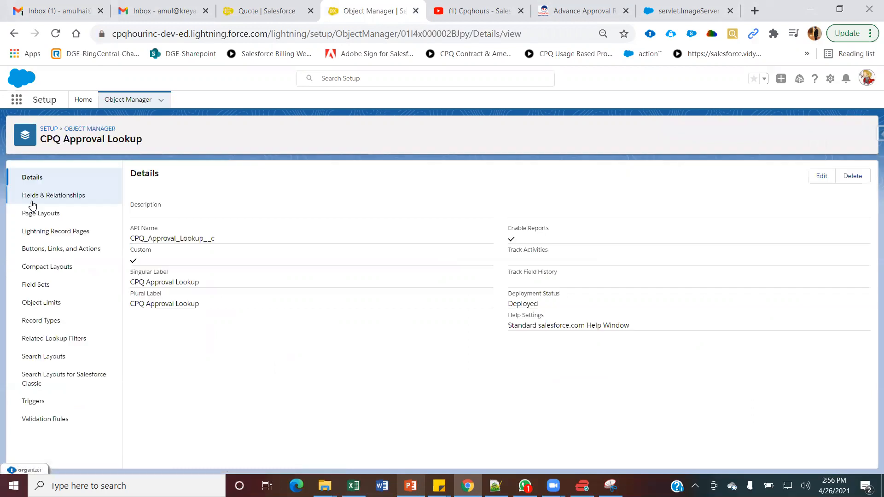
left_click(51, 197)
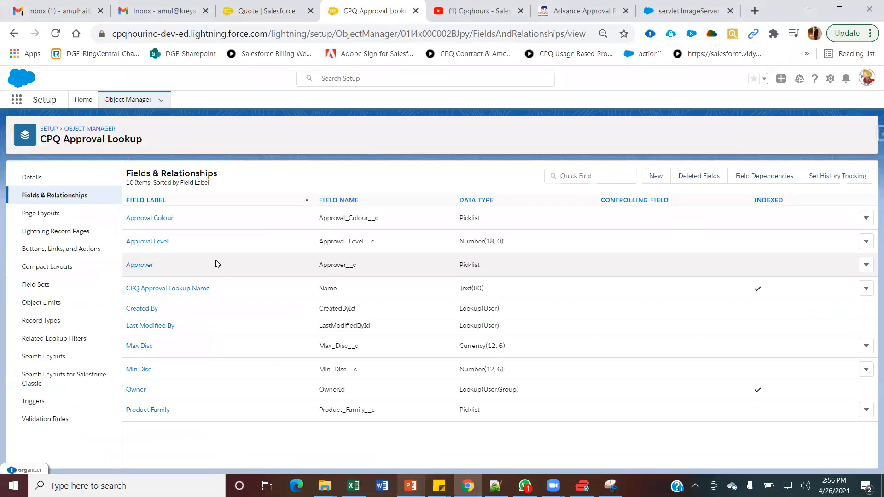
Switch to PowerPoint and examine the printable view of the lookup records table on slide 15
key("alt+Tab")
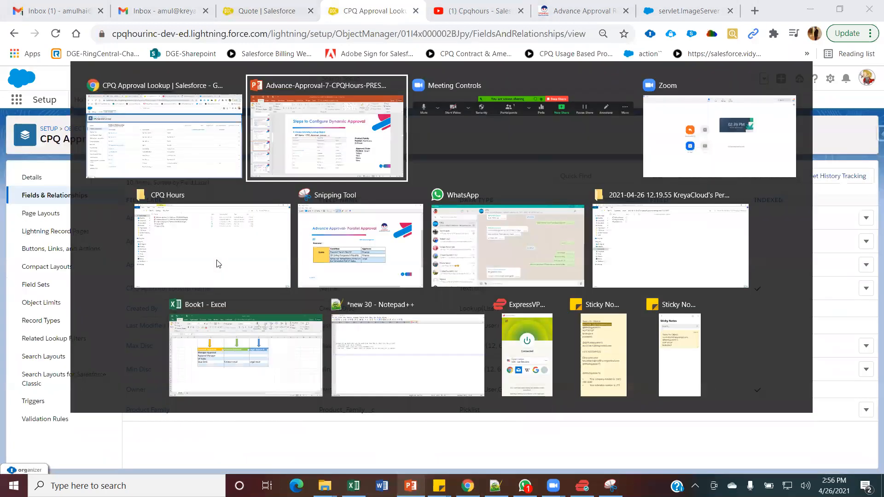
scroll(90, 311, "up", 4)
scroll(91, 312, "down", 5)
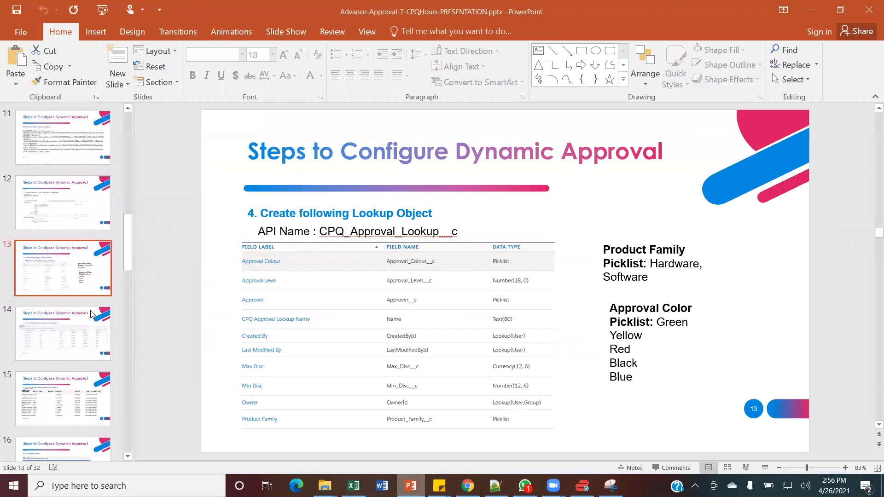
left_click(64, 391)
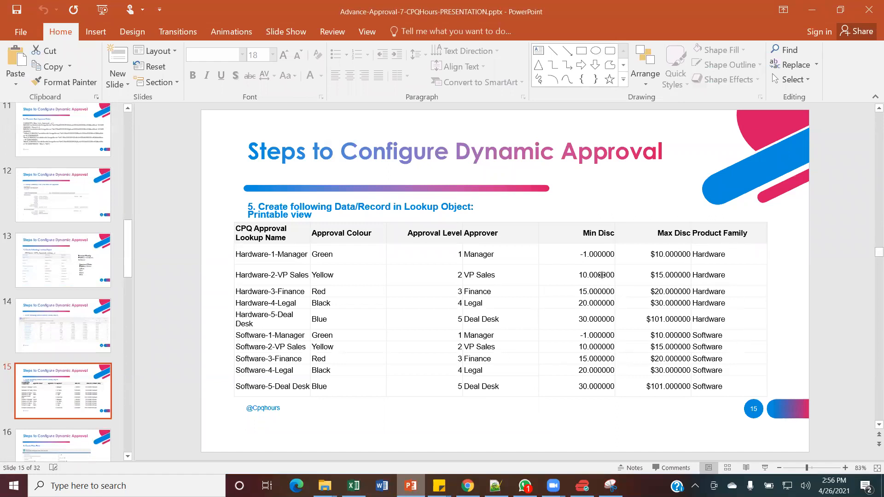
left_click(434, 233)
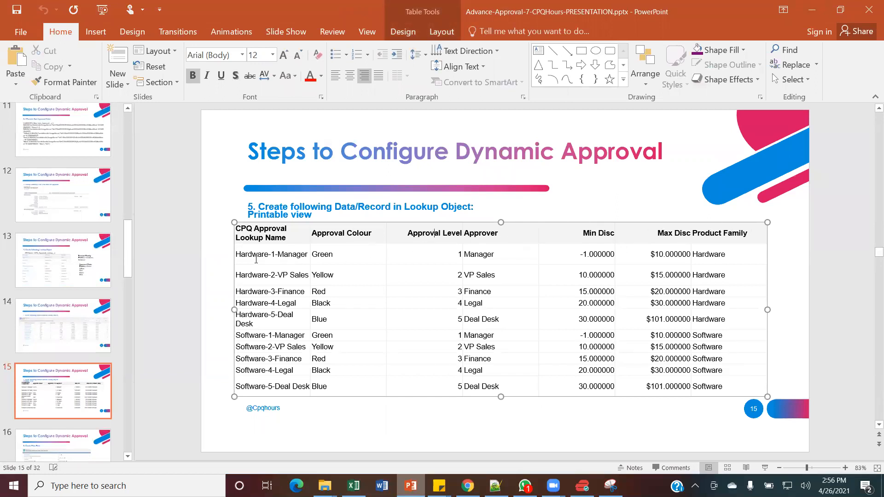
Switch to Salesforce and review the Approver picklist values on the CPQ Approval Lookup object
left_click(260, 239)
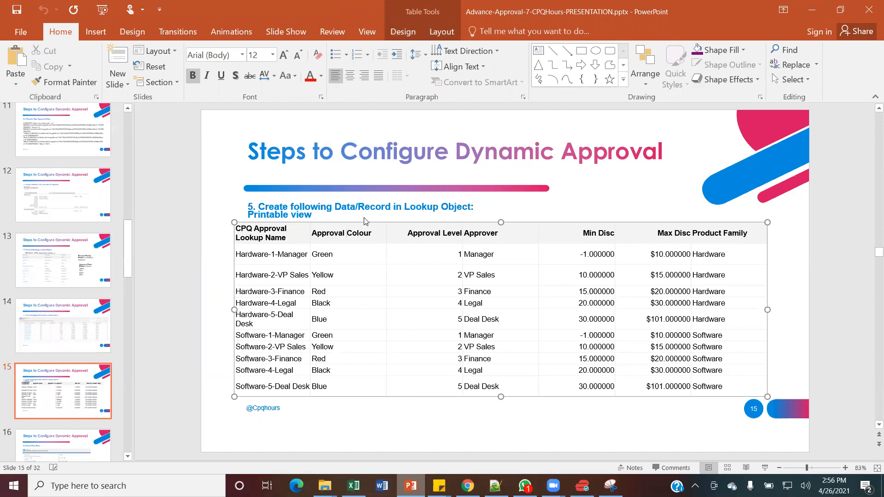
key("alt+Tab")
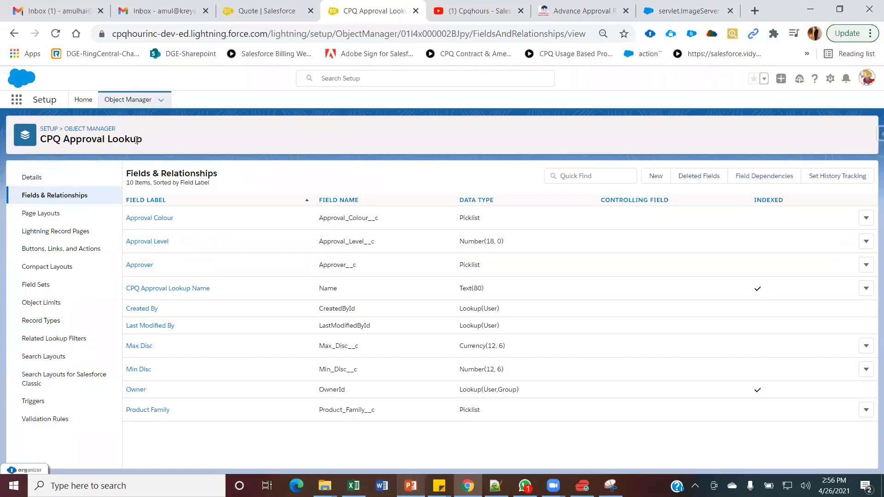
left_click(187, 226)
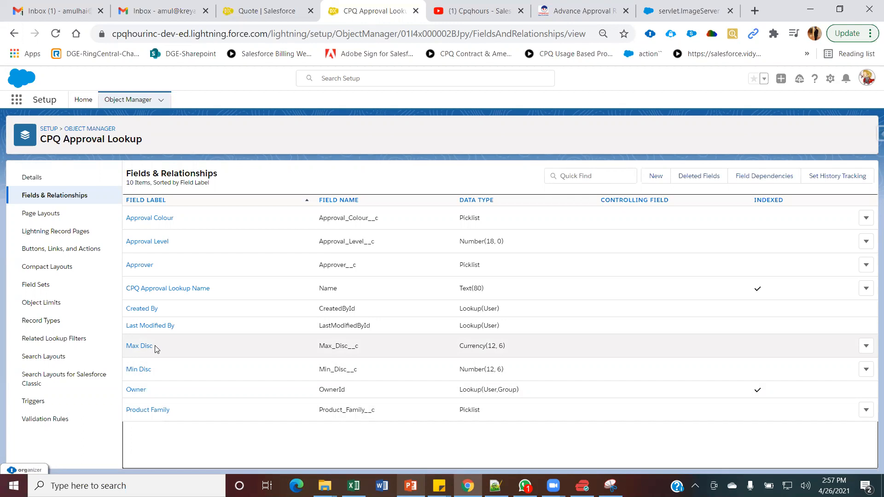
left_click(148, 268)
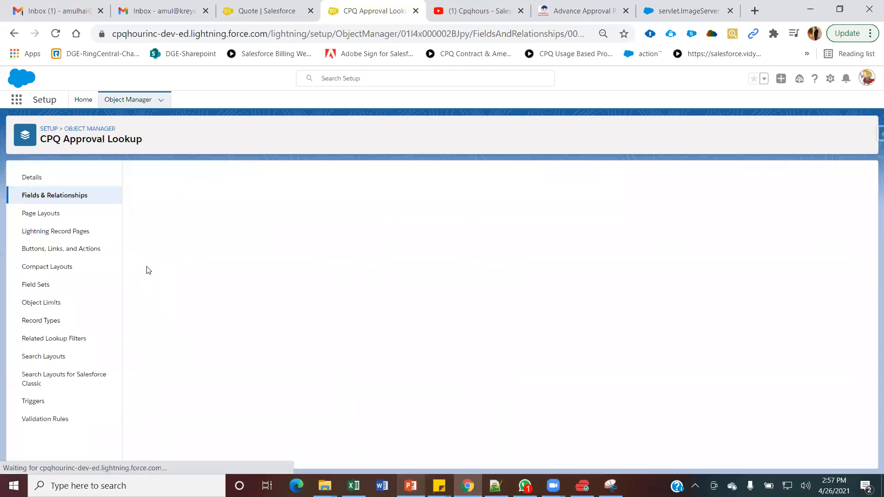
scroll(353, 319, "down", 5)
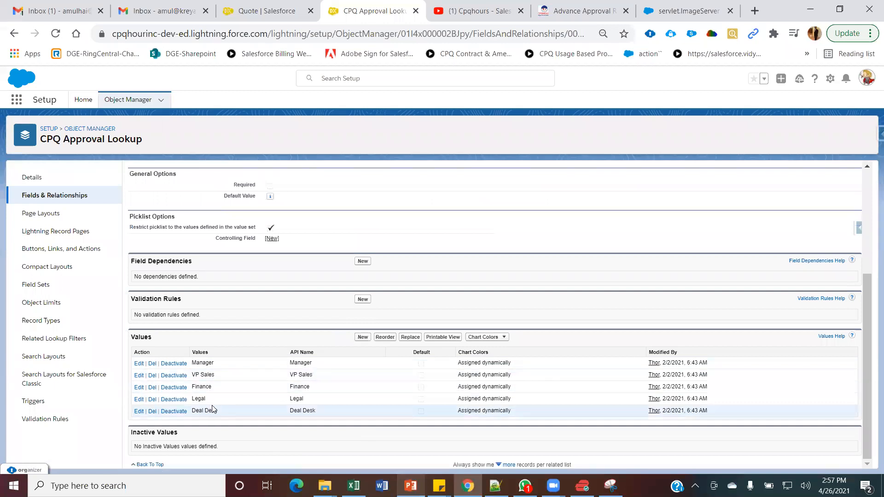
left_click(20, 35)
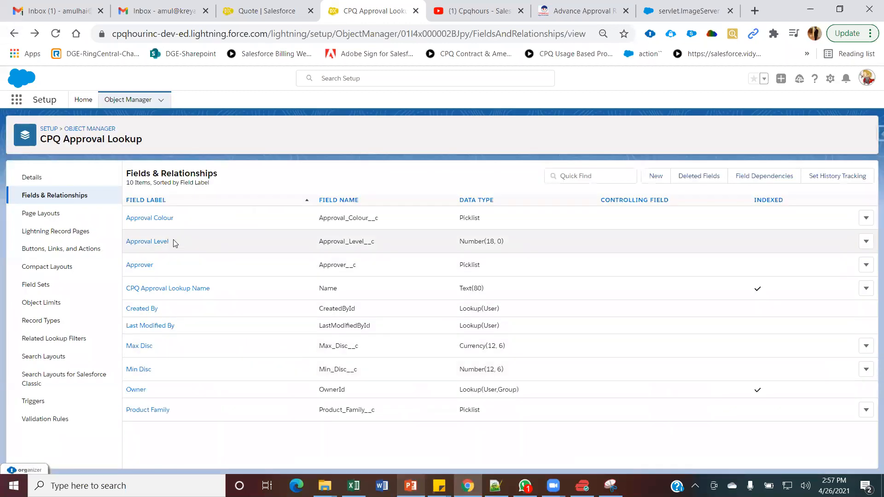
Review the Approval Colour field's picklist values, then return to the lookup object's field list
left_click(160, 219)
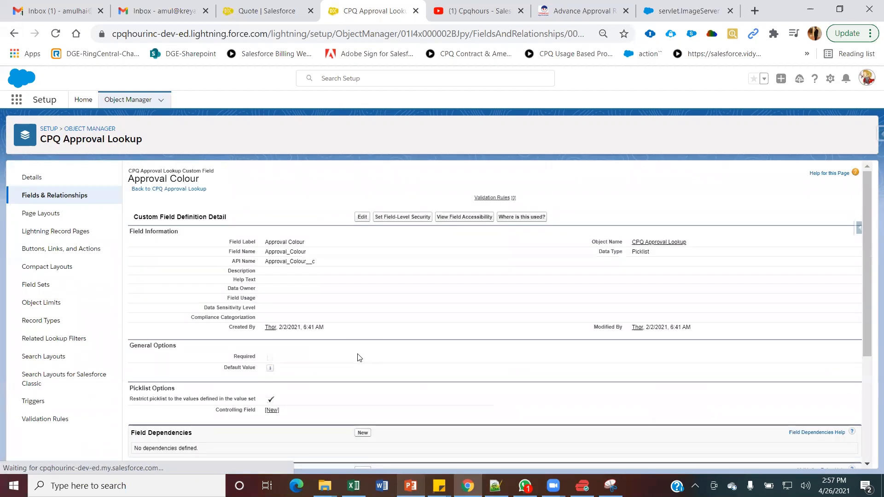
scroll(358, 356, "down", 5)
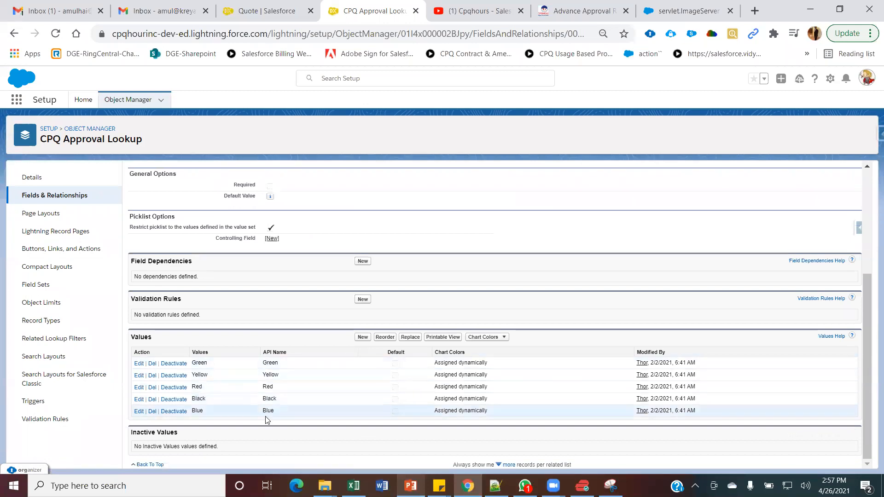
left_click(72, 197)
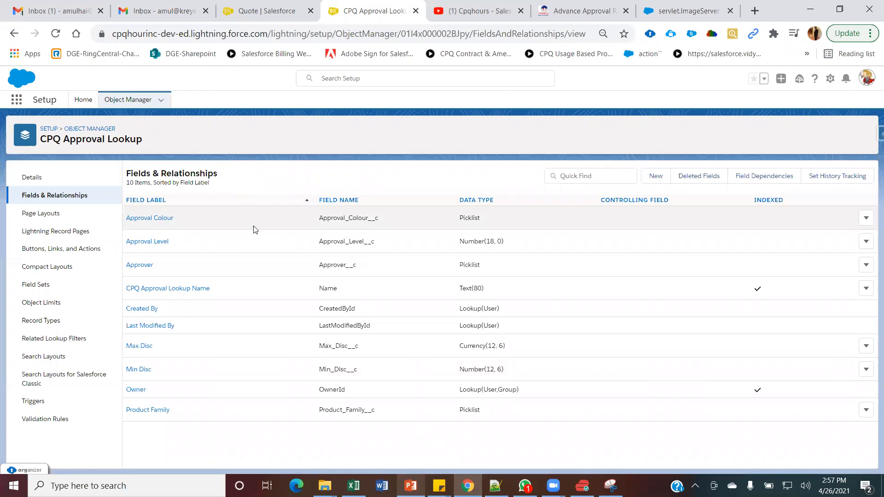
Find CPQ Approval Lookup by searching for "cpq" and show its records in the All list view
left_click(18, 102)
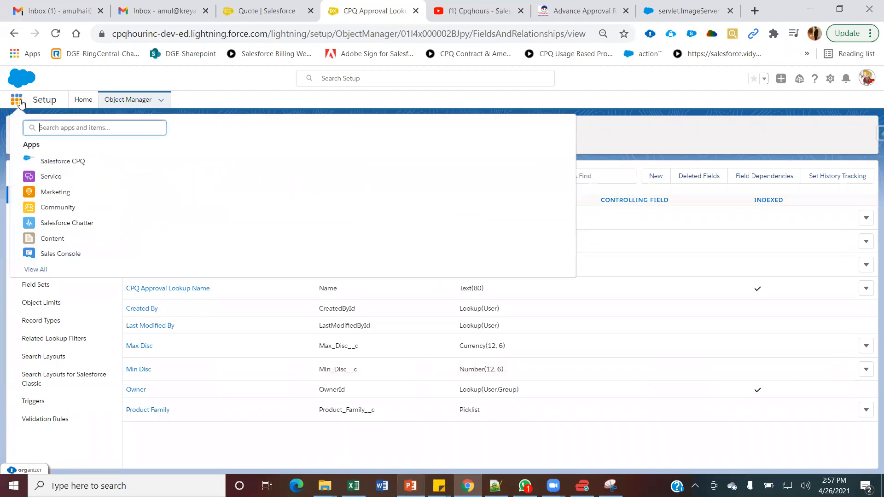
type("cpq")
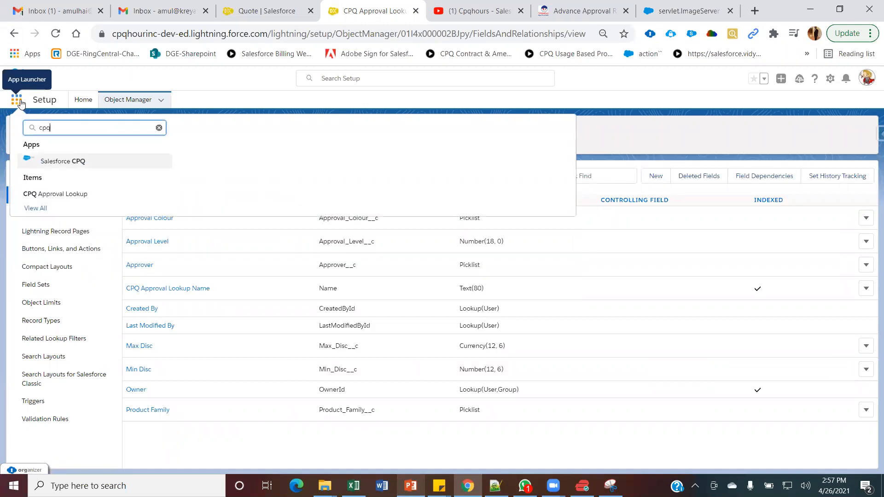
left_click(65, 196)
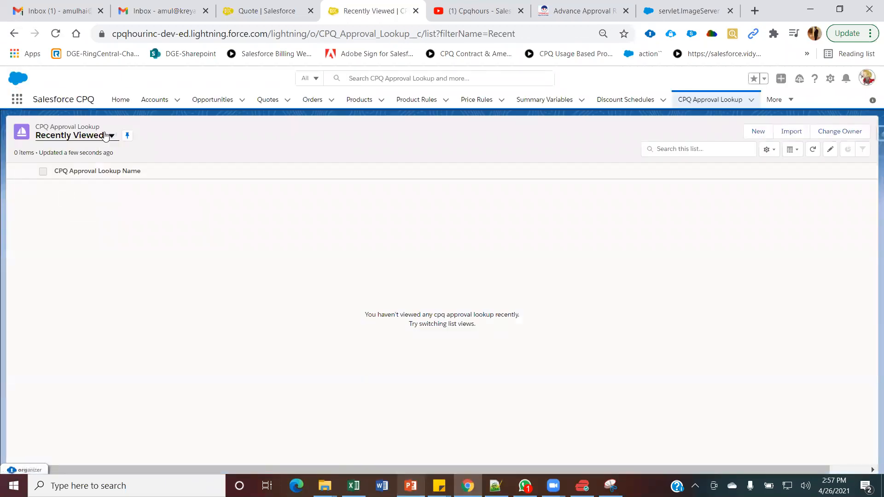
left_click(106, 135)
left_click(85, 171)
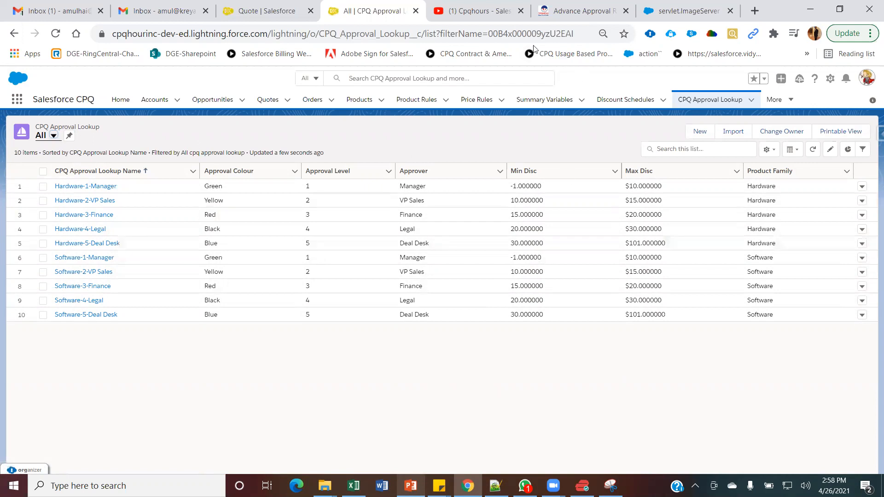
Open the cpqhours.com advance approval page and advance its embedded presentation to slide 15 with the lookup records
left_click(549, 14)
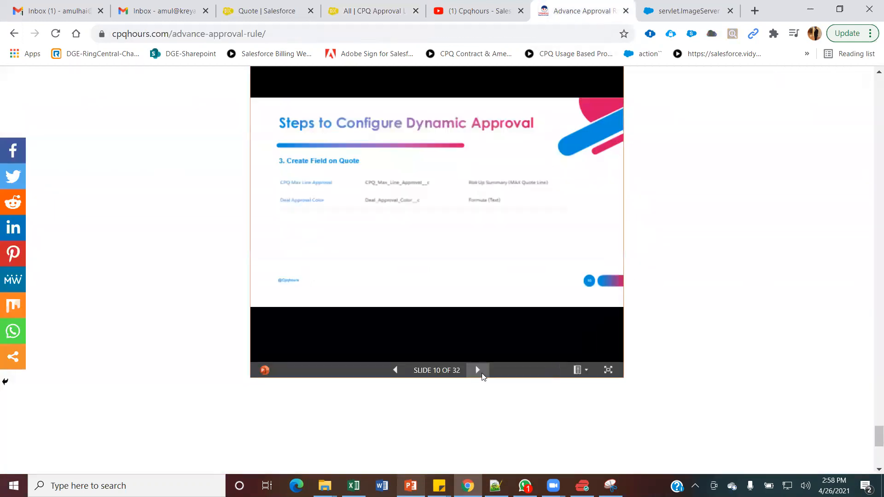
left_click(477, 370)
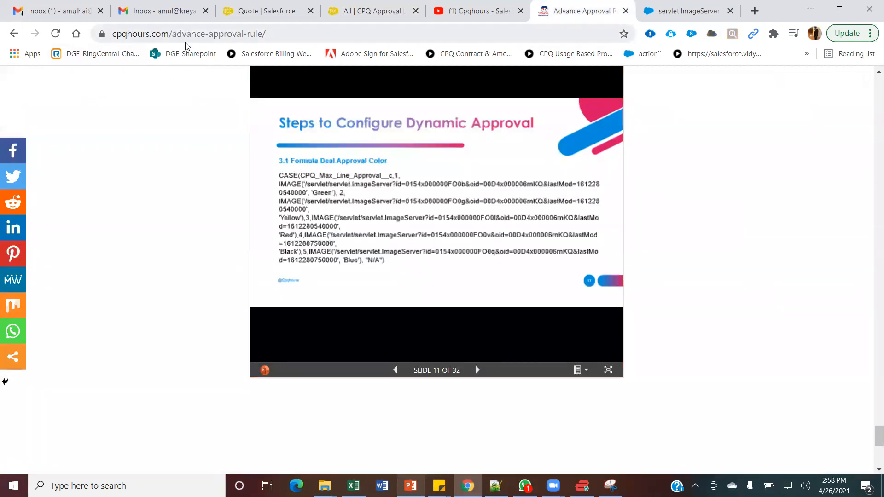
left_click(478, 370)
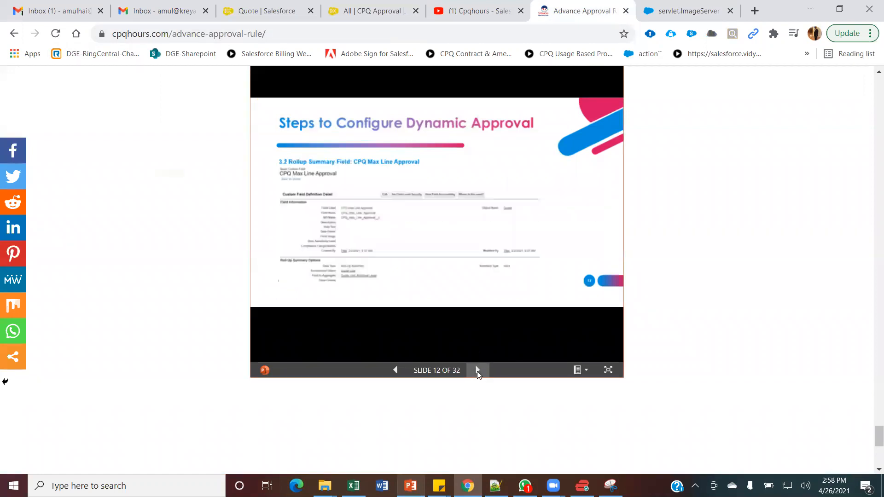
left_click(478, 371)
left_click(477, 370)
left_click(477, 370)
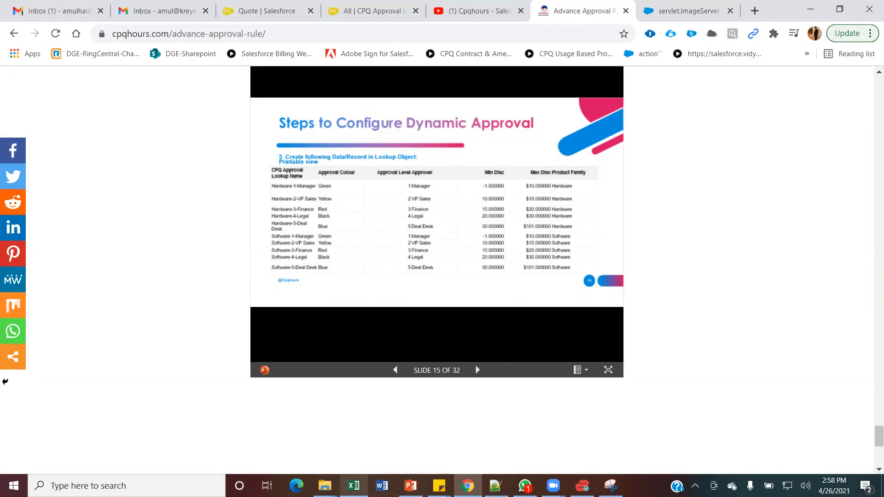
Switch to PowerPoint and review slides 14 and 15 on lookup records, ending on the Create Price Rule slide 16
left_click(411, 486)
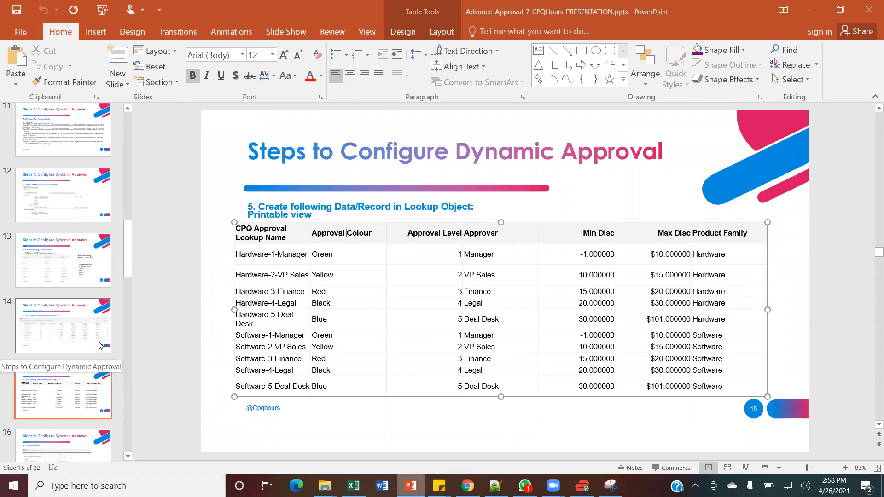
left_click(74, 350)
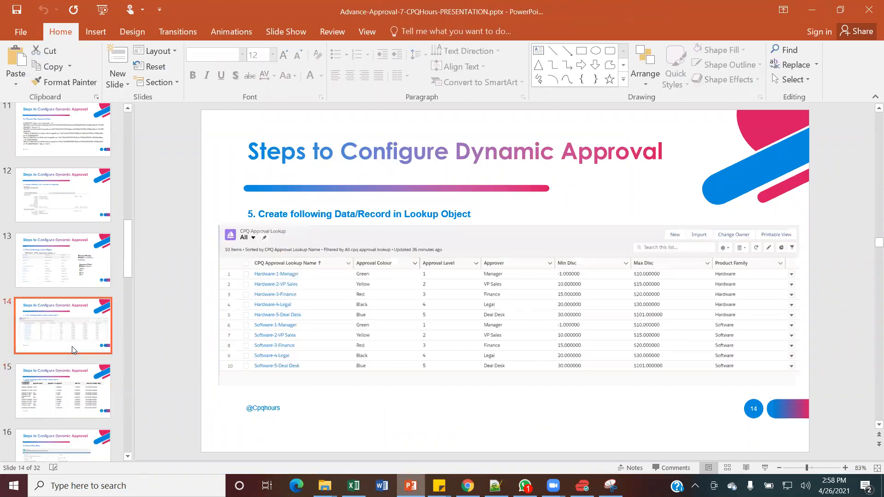
left_click(64, 403)
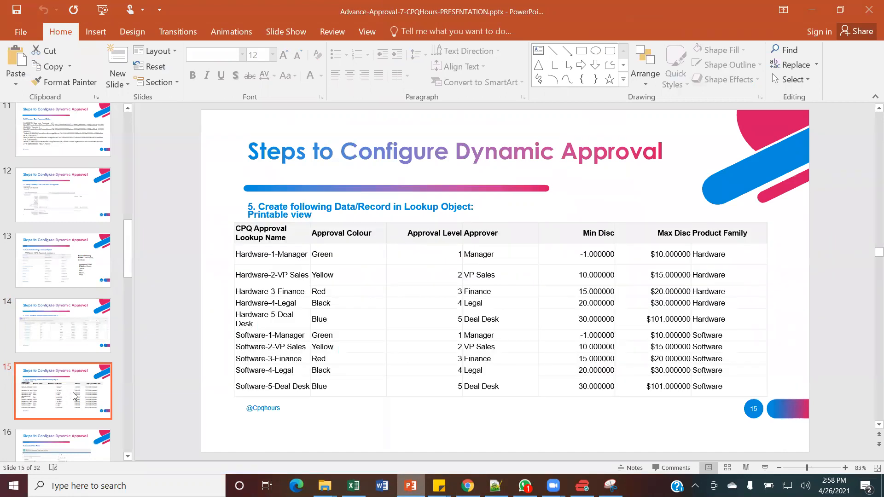
scroll(73, 397, "down", 1)
left_click(76, 406)
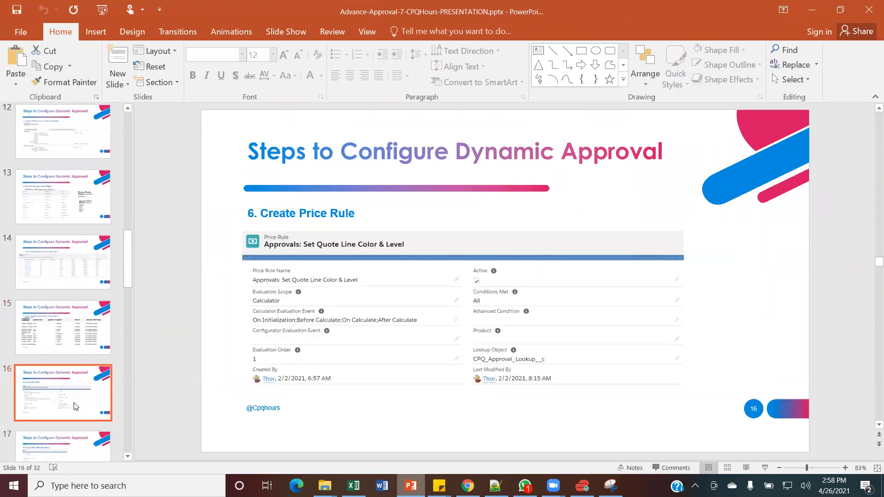
Switch to Salesforce, open the price rule "Approvals: Set Quote Line Color & Level" and highlight its Lookup Object value
key("alt+Tab")
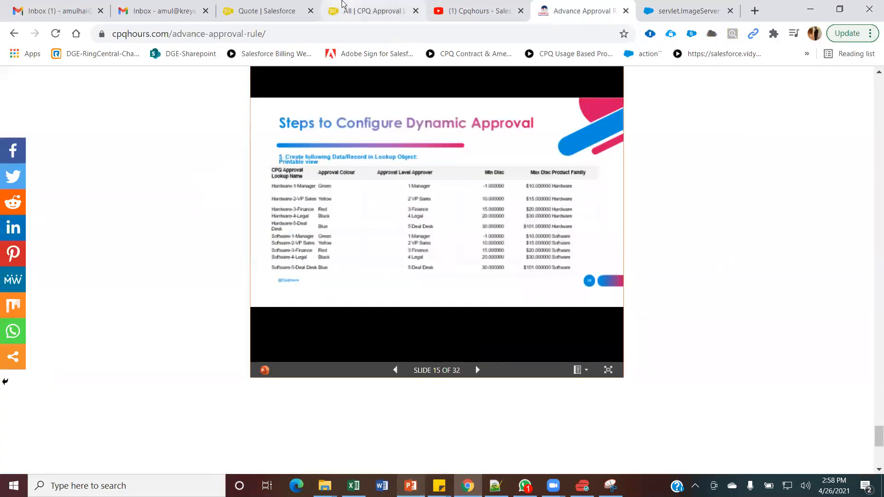
left_click(322, 7)
left_click(272, 10)
left_click(364, 11)
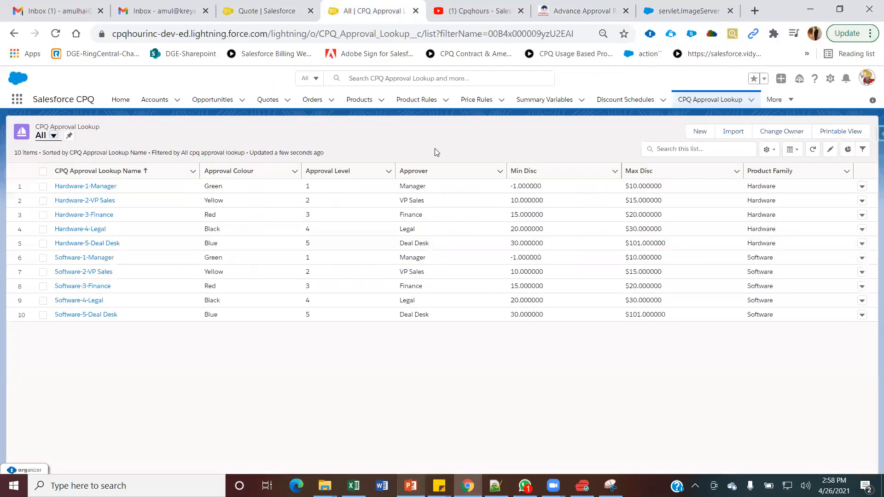
left_click(487, 103)
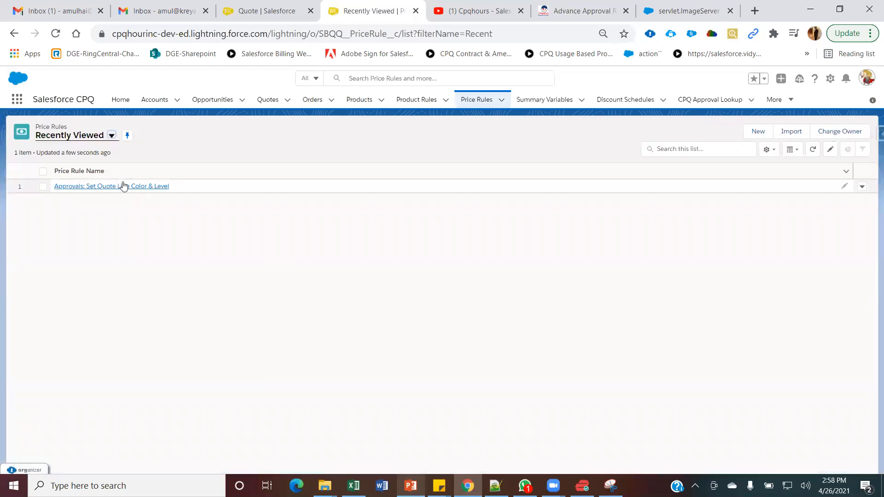
left_click(112, 186)
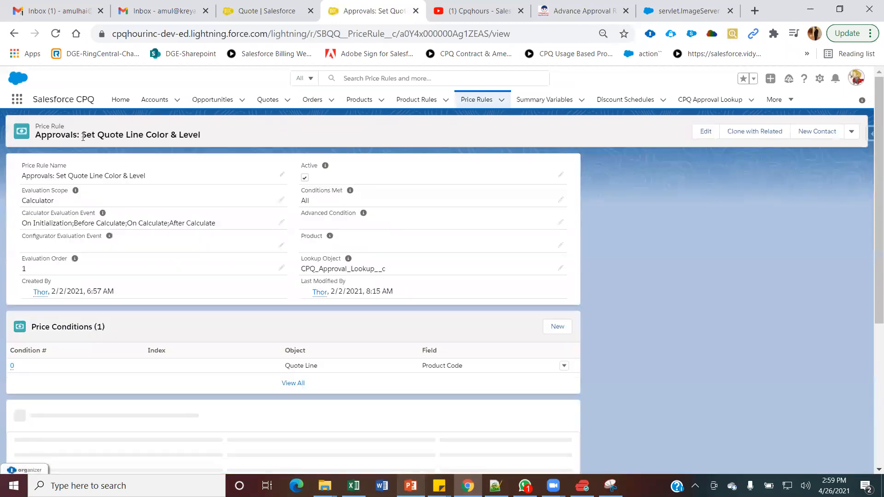
left_click_drag(377, 271, 305, 268)
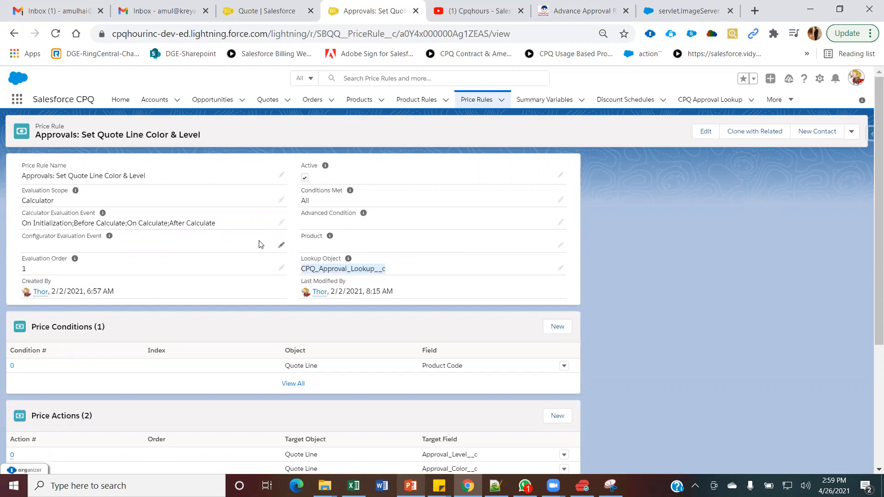
Browse the Cpqhours YouTube channel's playlists and uploaded videos to locate "Product Rule Vs Price Rule Salesforce CPQ"
left_click(493, 11)
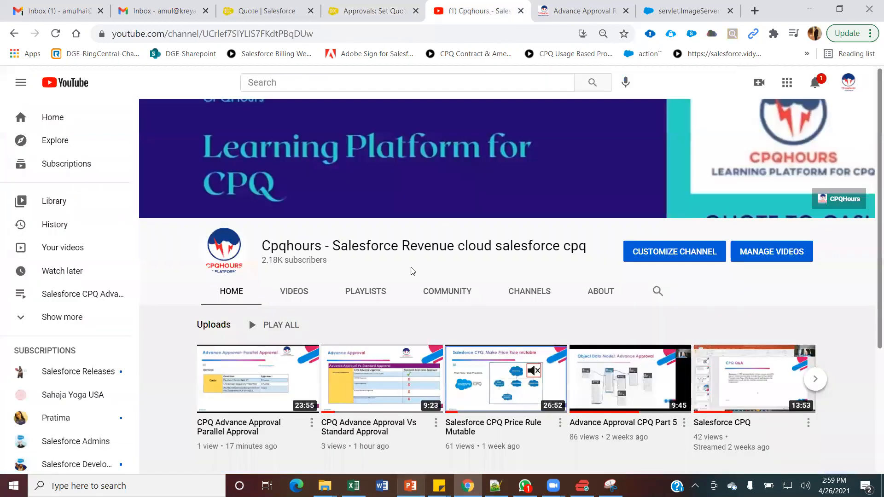
left_click(362, 291)
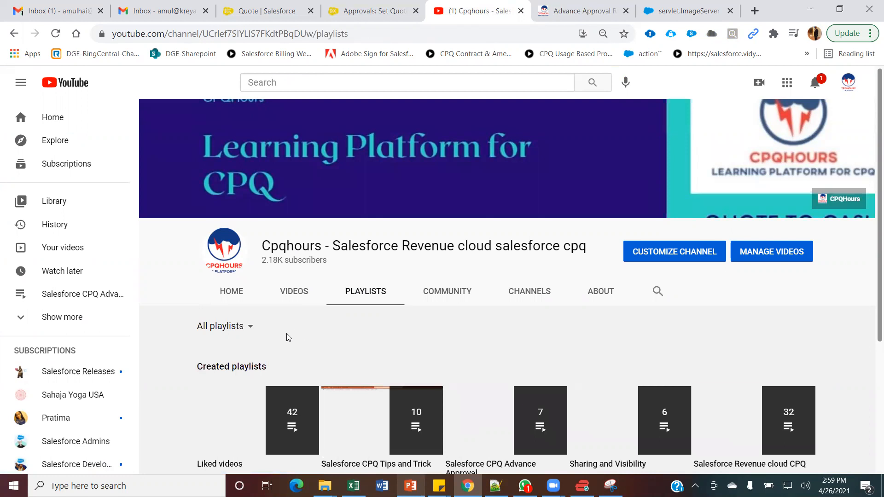
scroll(288, 338, "down", 3)
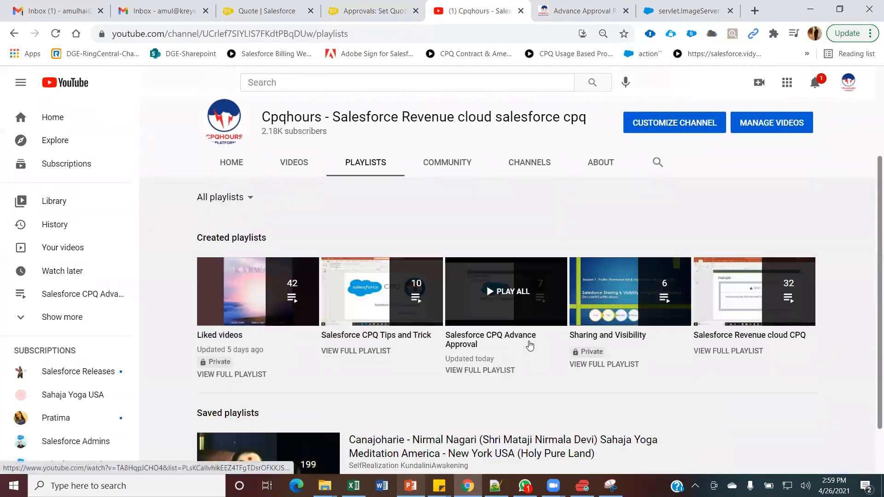
left_click(305, 164)
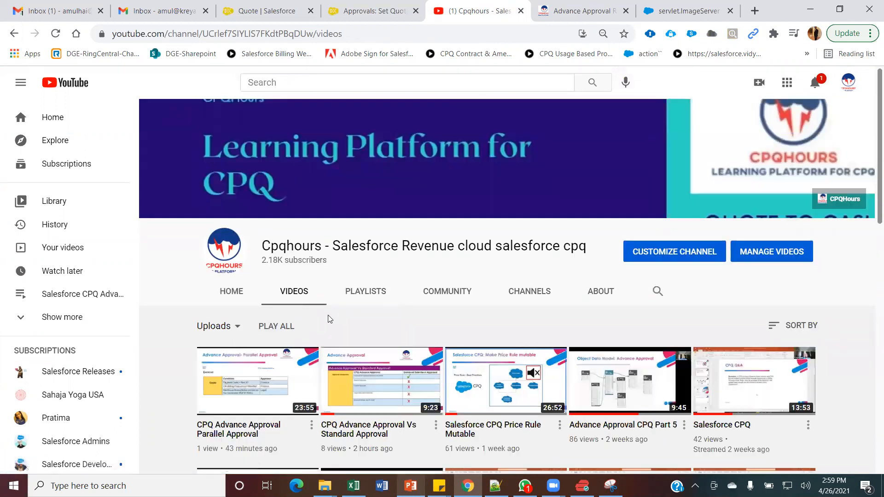
scroll(327, 315, "down", 7)
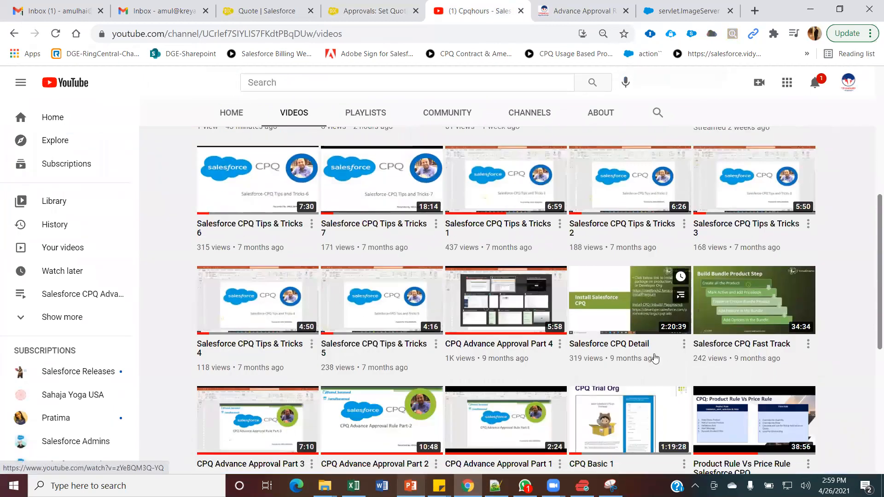
scroll(727, 301, "down", 4)
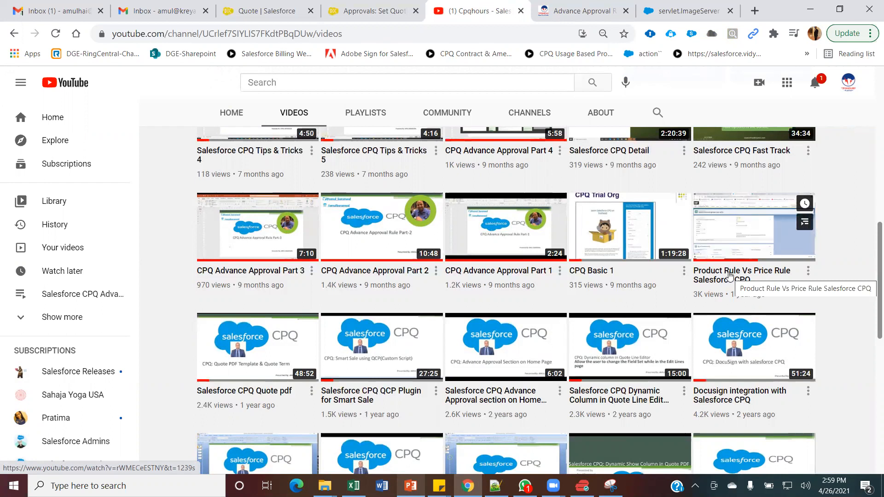
Return to the Salesforce price rule, examine its full list of price conditions and go back to the rule record
left_click(375, 11)
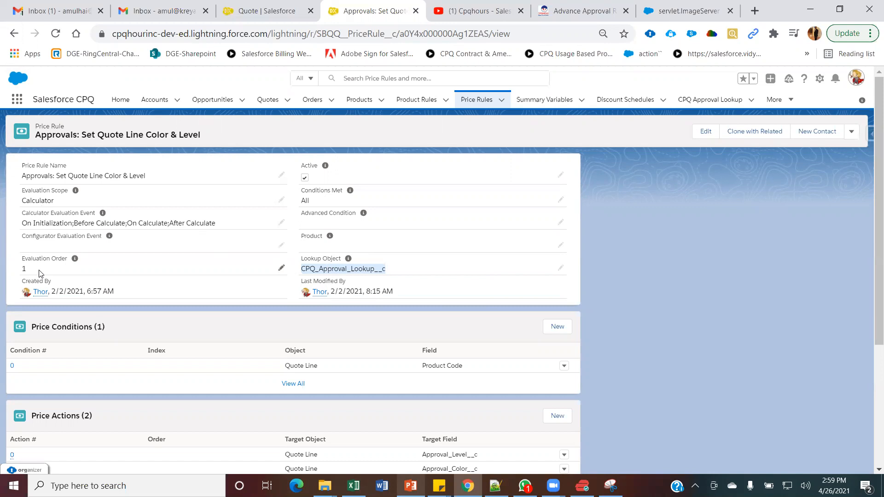
left_click(299, 385)
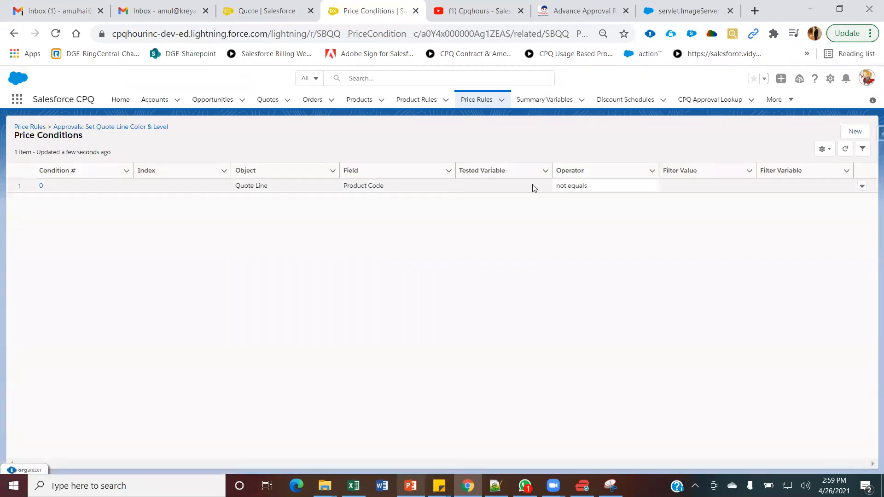
left_click(112, 129)
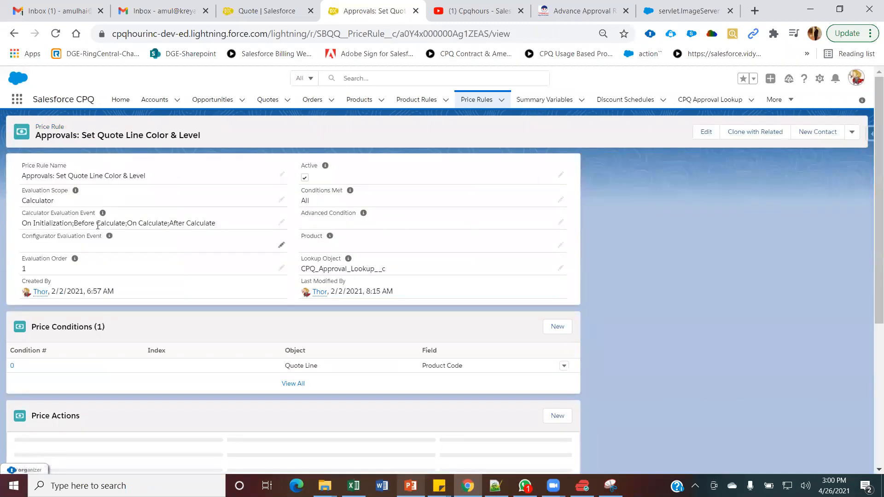
Open the price rule's full list of lookup queries and highlight the tested product family and discount fields
scroll(138, 335, "down", 4)
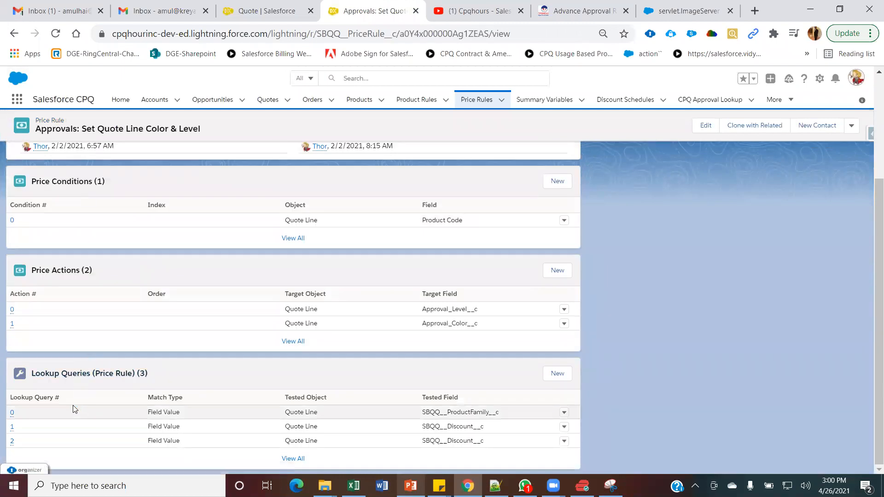
left_click(294, 459)
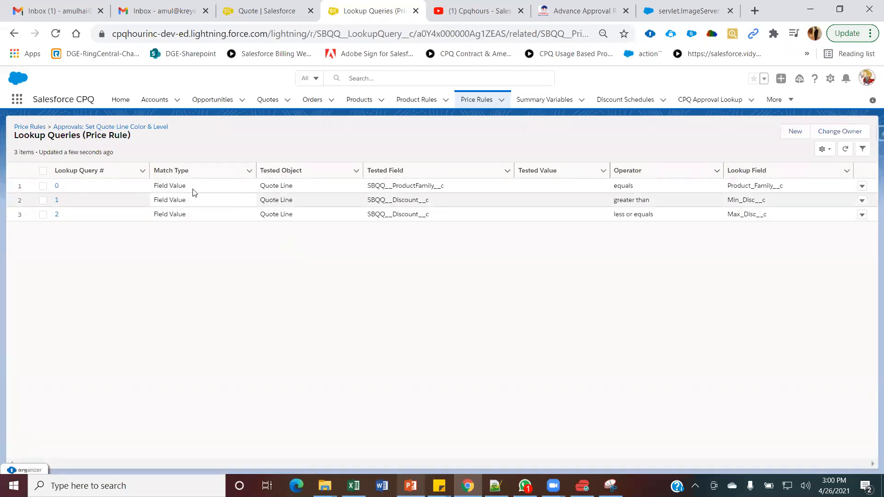
double_click(413, 187)
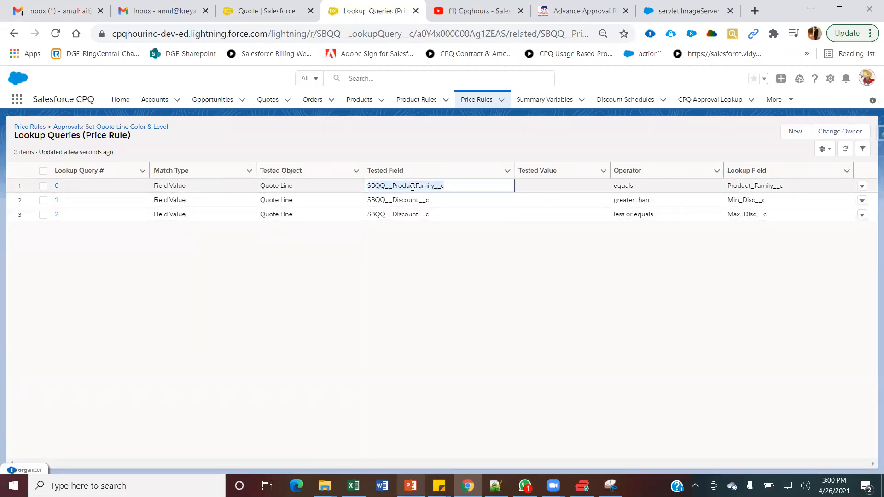
left_click(282, 201)
double_click(389, 198)
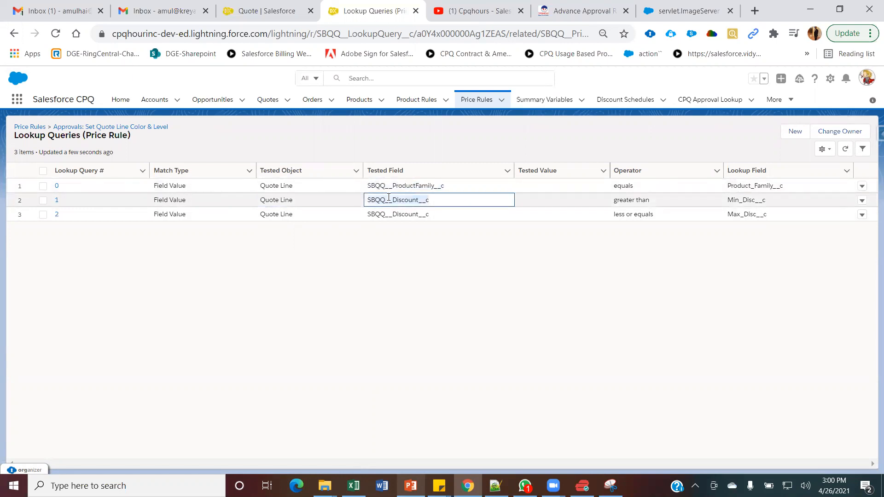
left_click(412, 216)
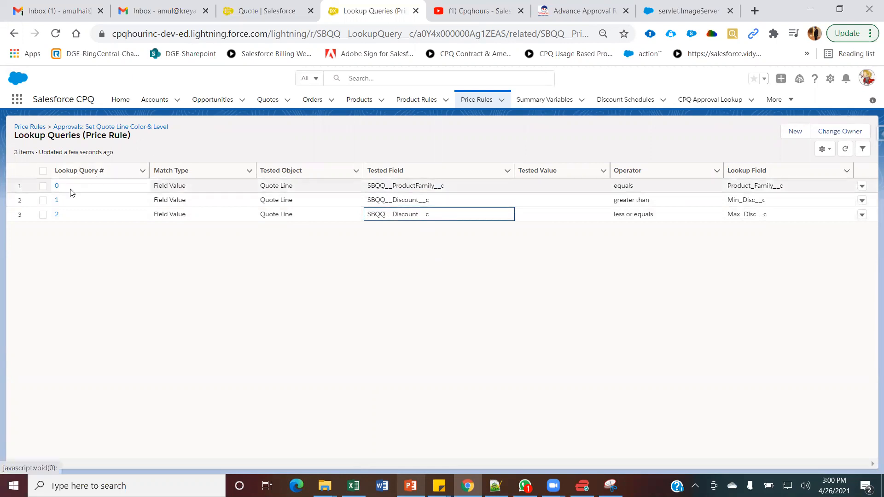
Examine lookup query records 0, 1 and 2 in turn, checking each one's tested field, operator and lookup field
left_click(58, 186)
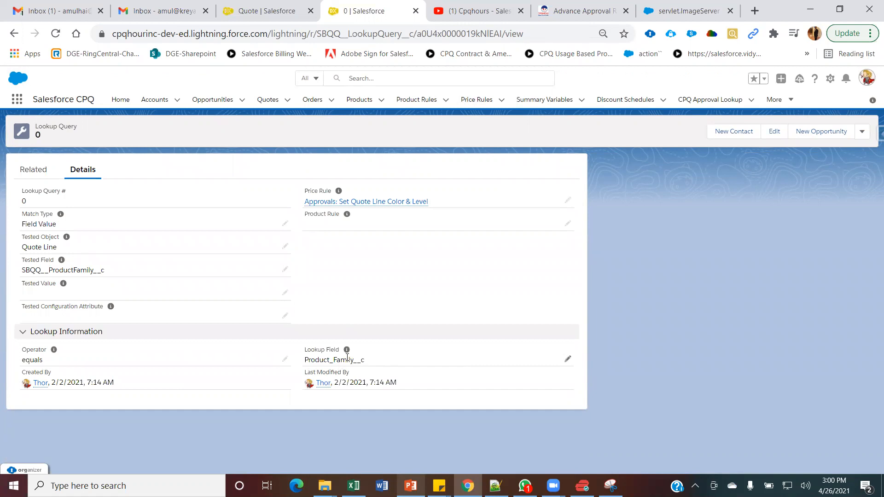
mouse_move(346, 352)
left_click(14, 33)
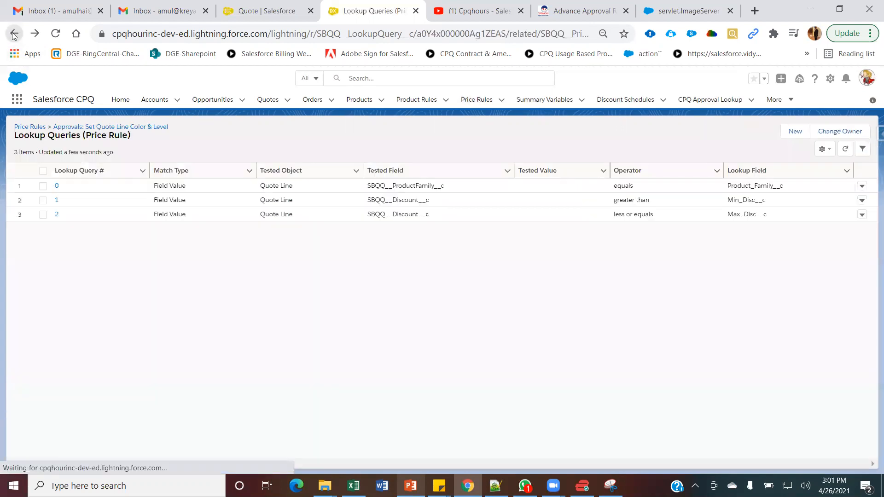
left_click(57, 200)
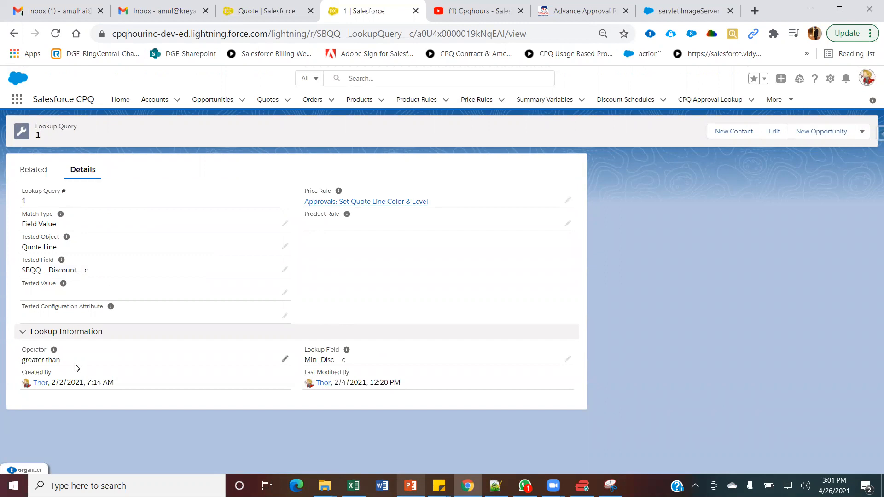
left_click_drag(348, 364, 308, 363)
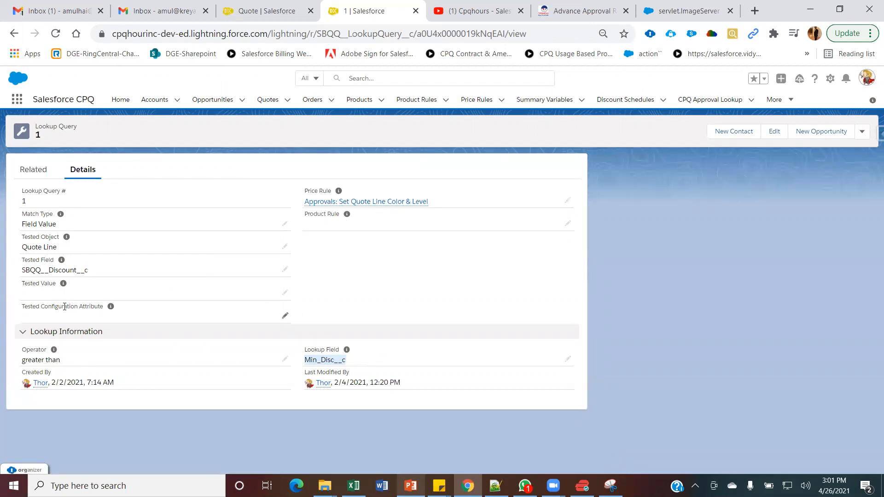
left_click(14, 33)
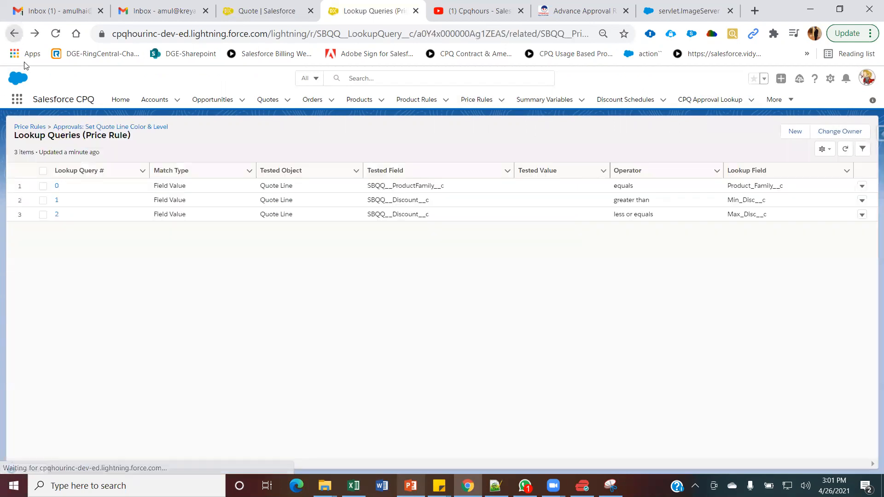
left_click(57, 214)
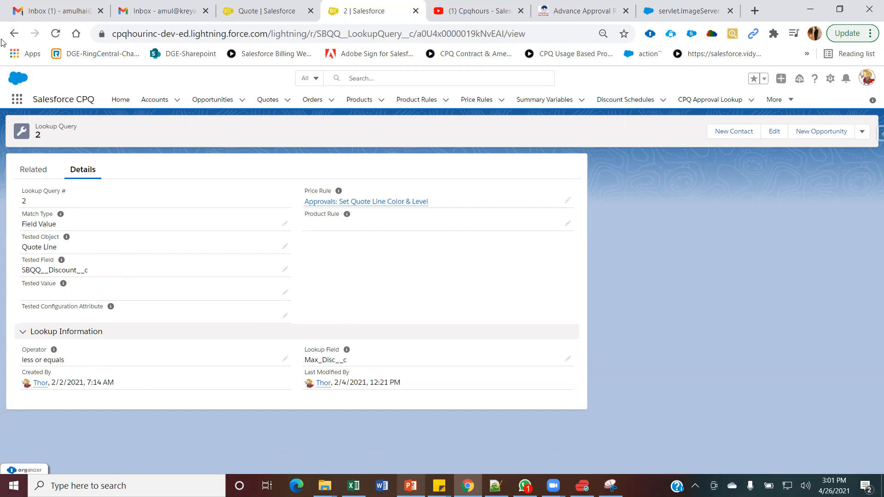
Return to the price rule "Approvals: Set Quote Line Color & Level" and open its full list of price actions
left_click(355, 202)
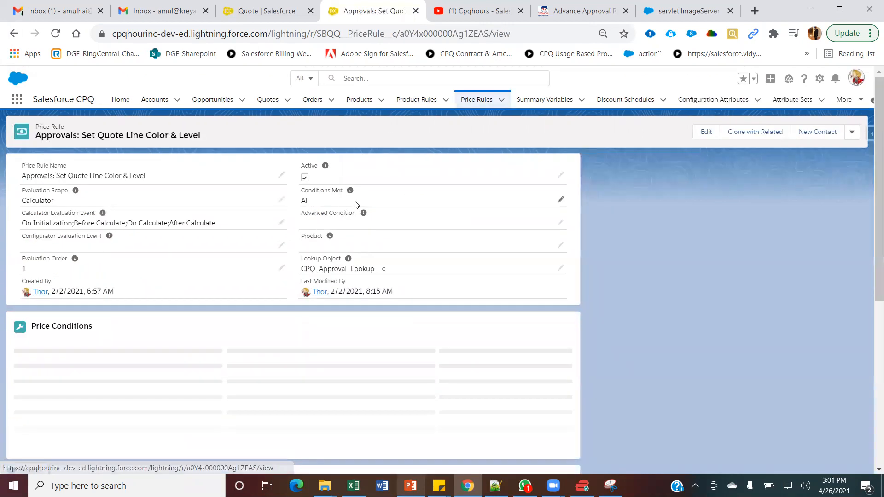
scroll(261, 305, "down", 3)
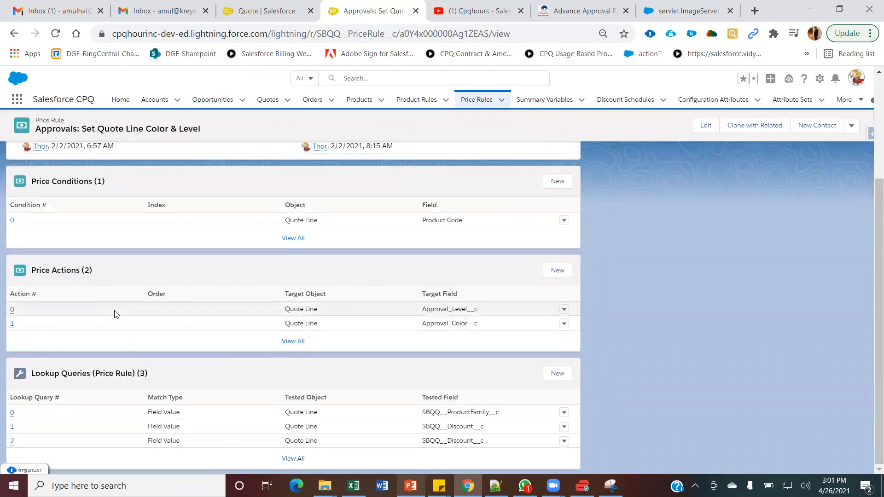
double_click(461, 309)
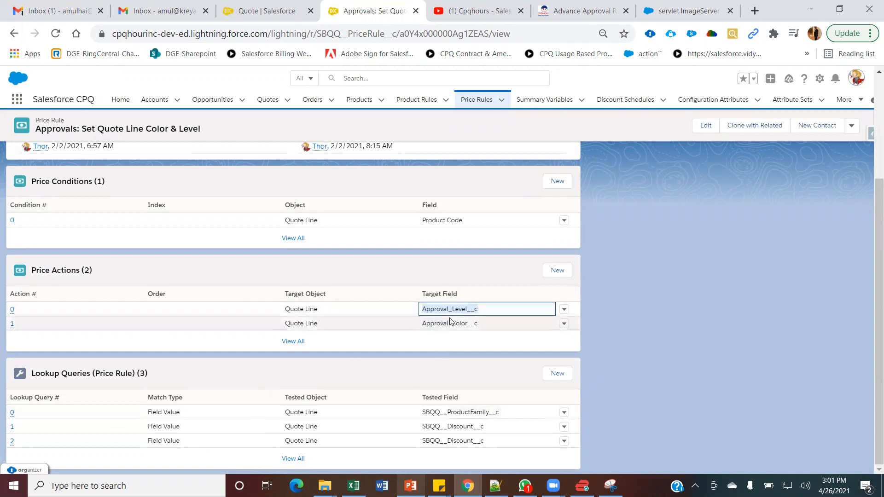
left_click(293, 341)
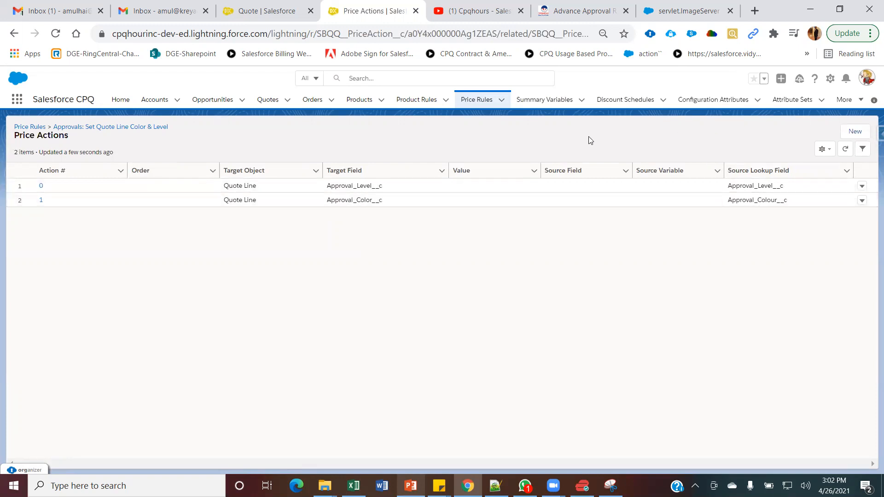
Open CPQ Approval Lookup in a separate browser tab and show its records in the All list view
left_click(855, 101)
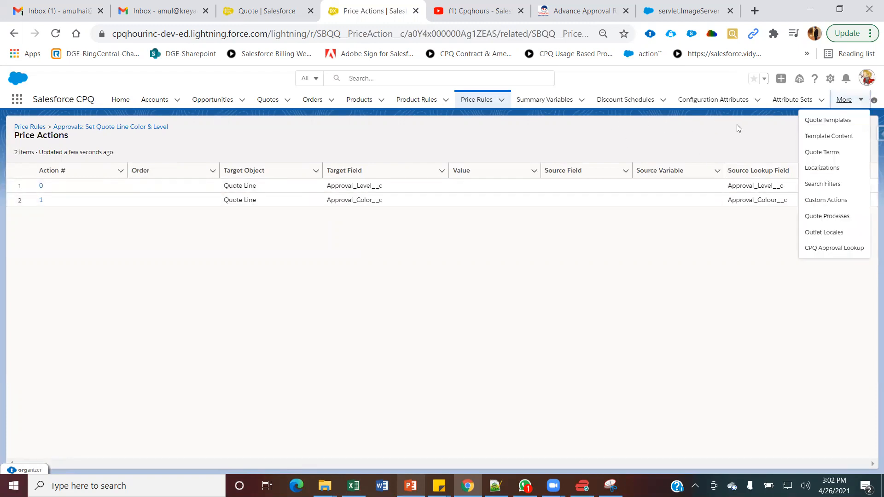
middle_click(817, 234)
left_click(408, 11)
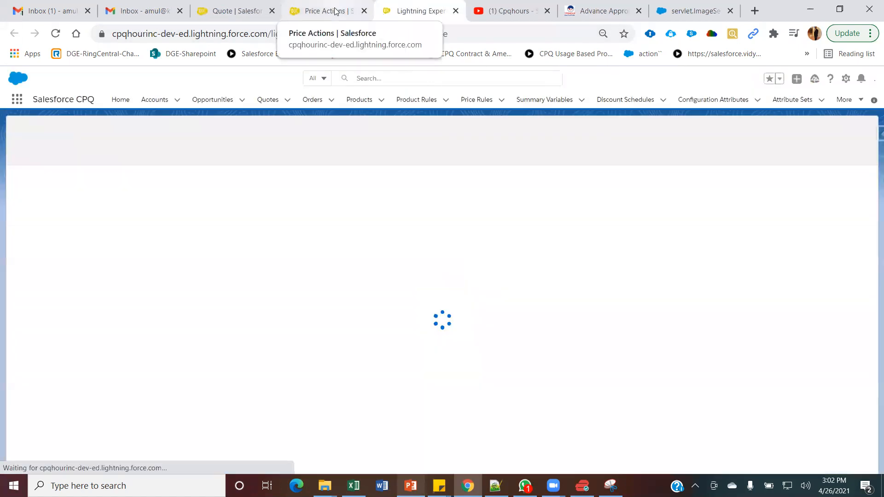
left_click(87, 137)
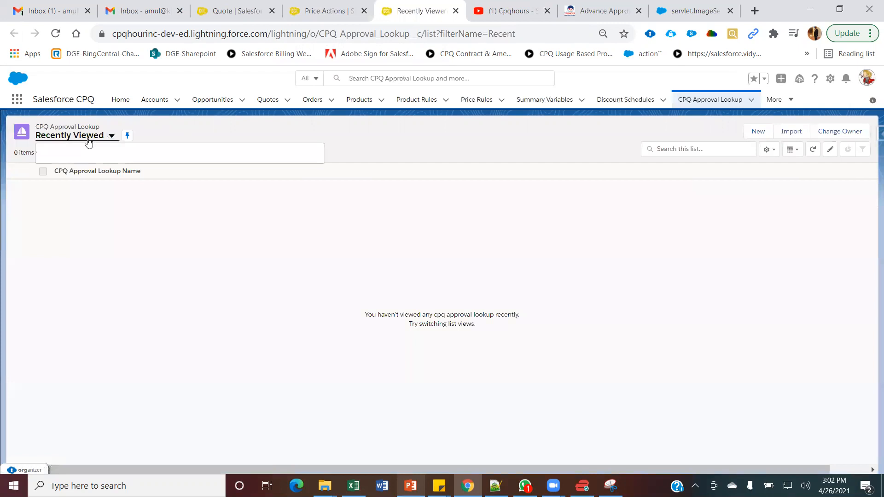
left_click(83, 168)
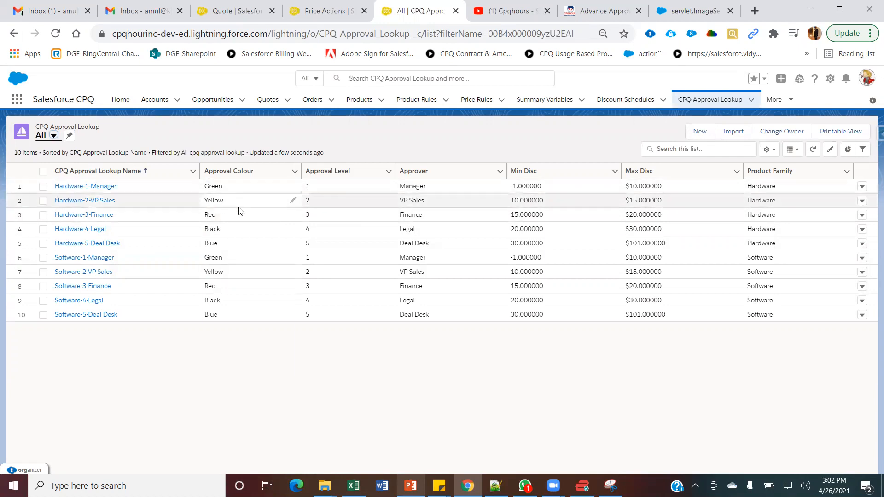
Compare the price actions' target and source lookup fields with the approval lookup records and the quote's approval levels and colours
left_click(319, 12)
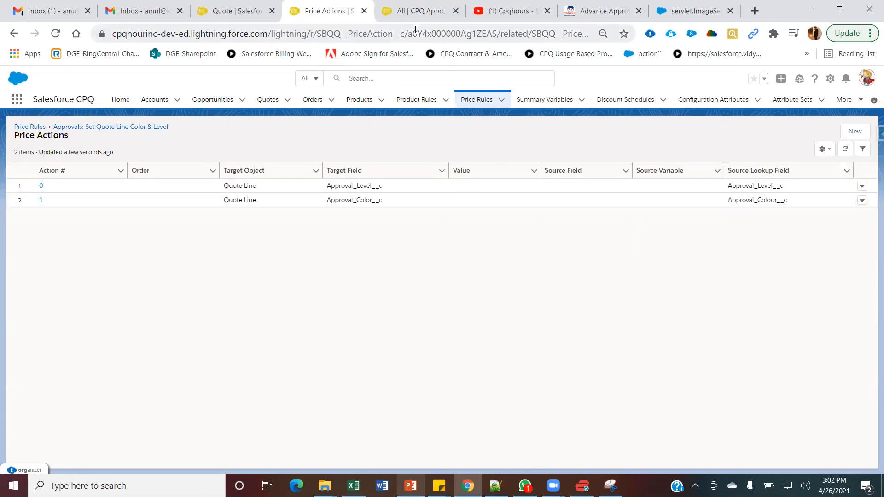
left_click(414, 15)
left_click(331, 13)
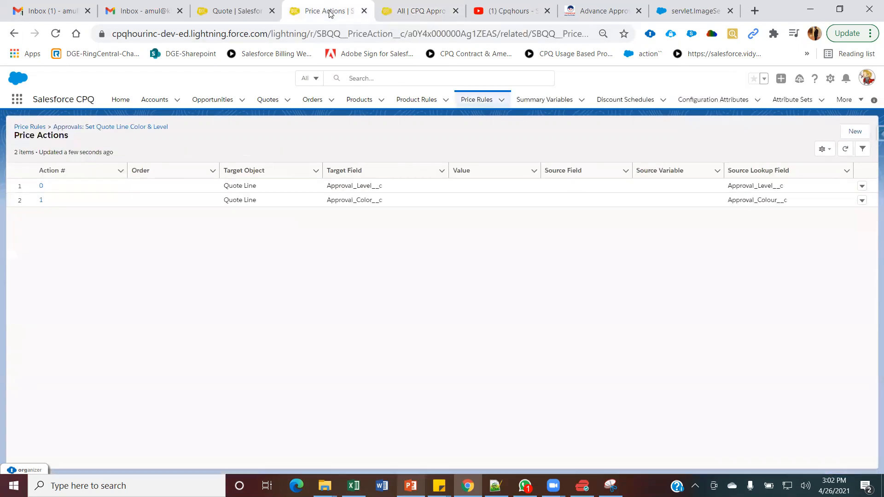
left_click(242, 12)
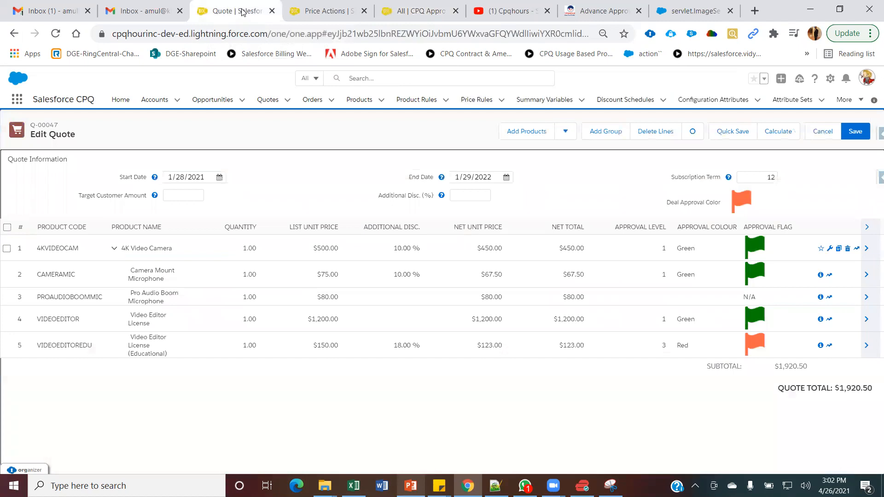
left_click(291, 14)
Switch to PowerPoint and review the price rule condition and action slides from 17 on, ending on slide 21, Create Approval Chain Record
key("alt+Tab")
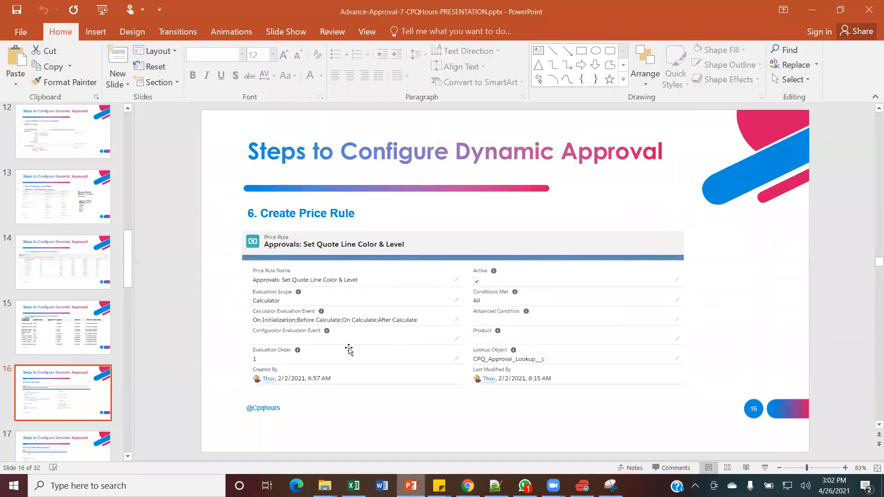
scroll(75, 389, "down", 2)
left_click(70, 384)
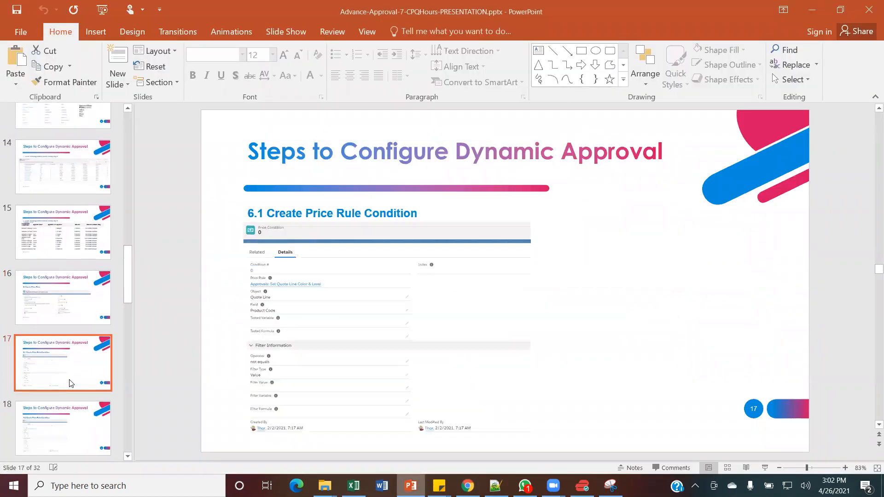
left_click(76, 435)
scroll(77, 414, "down", 3)
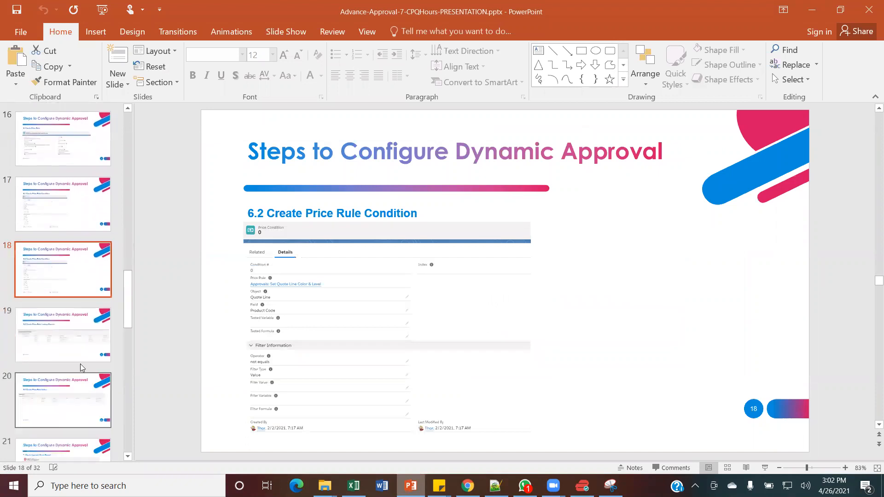
left_click(87, 345)
left_click(86, 380)
scroll(94, 397, "down", 1)
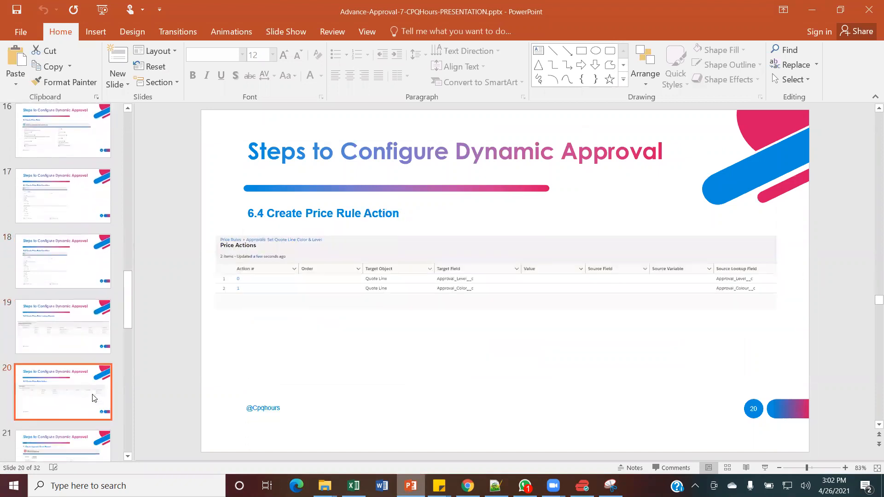
scroll(95, 399, "down", 2)
left_click(79, 379)
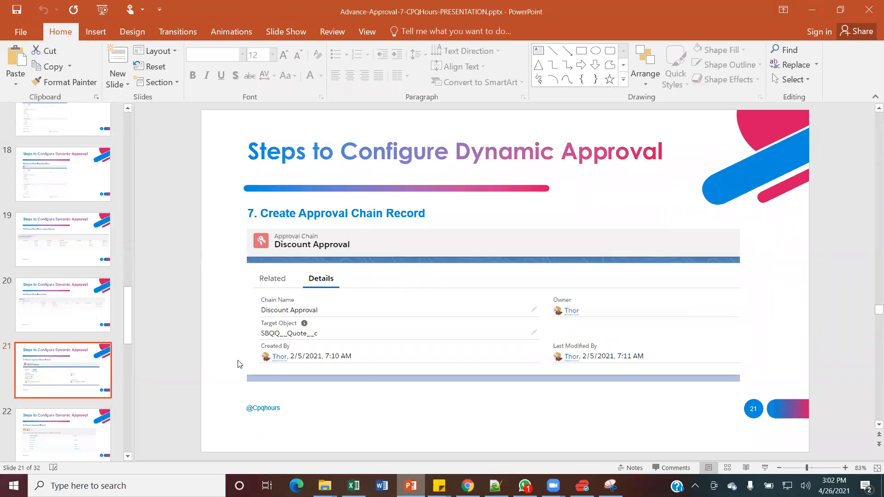
left_click(199, 332)
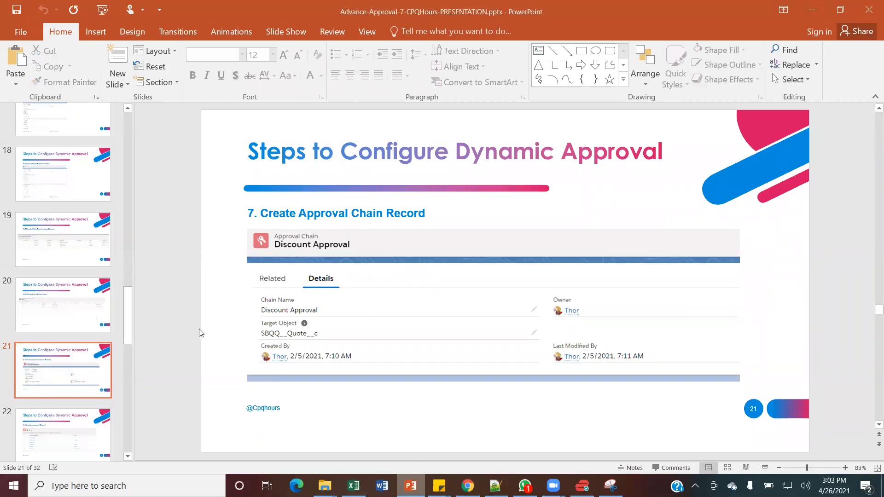
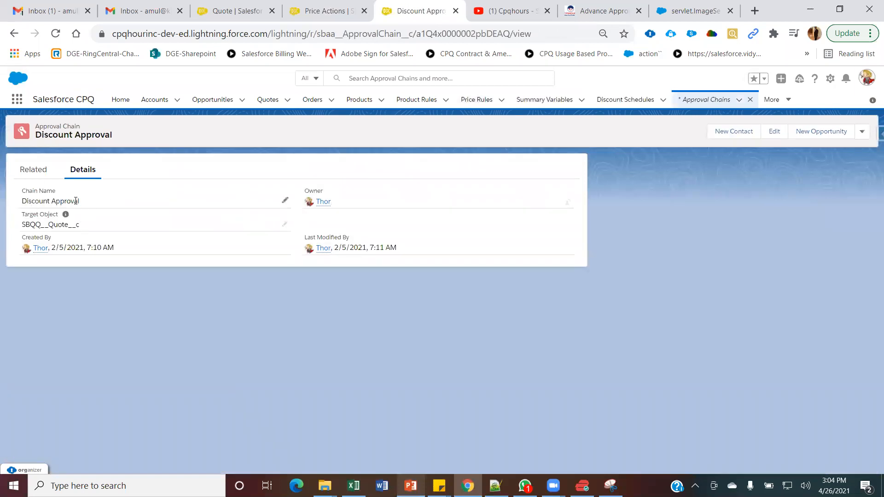
Open the Discount Approval chain record in Salesforce for editing, highlight its Chain Name and save the record
left_click(775, 132)
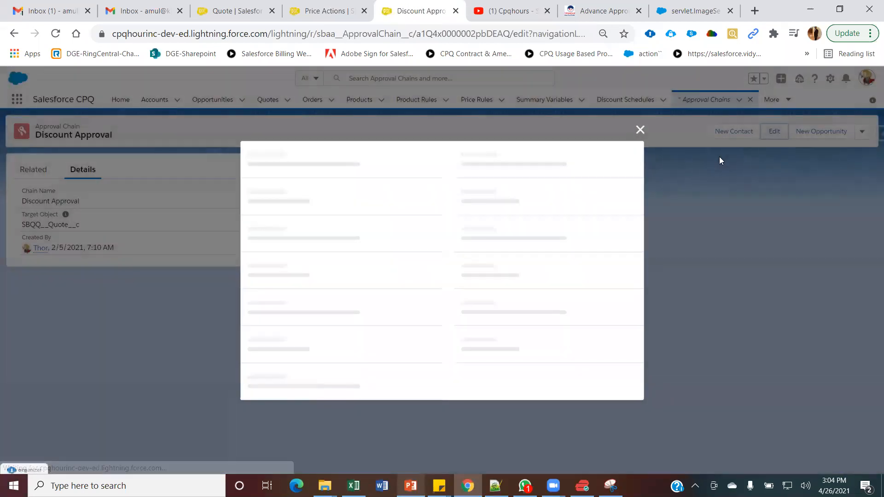
left_click_drag(366, 250, 191, 264)
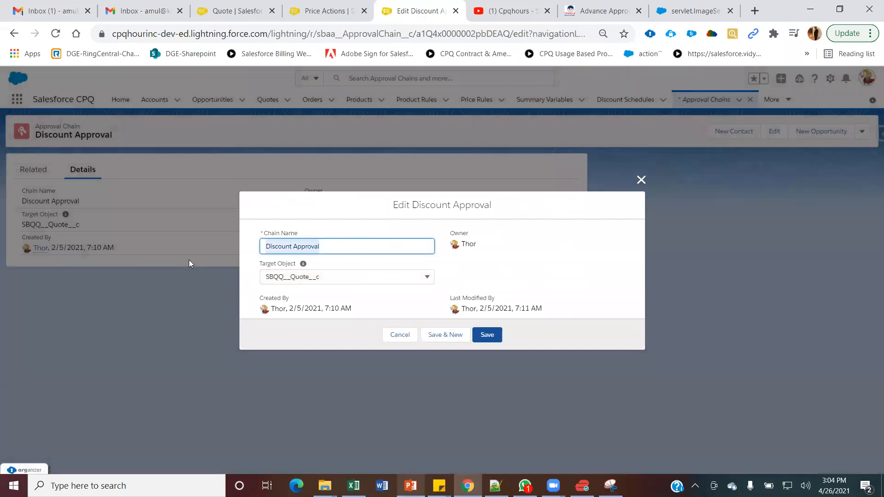
left_click(497, 341)
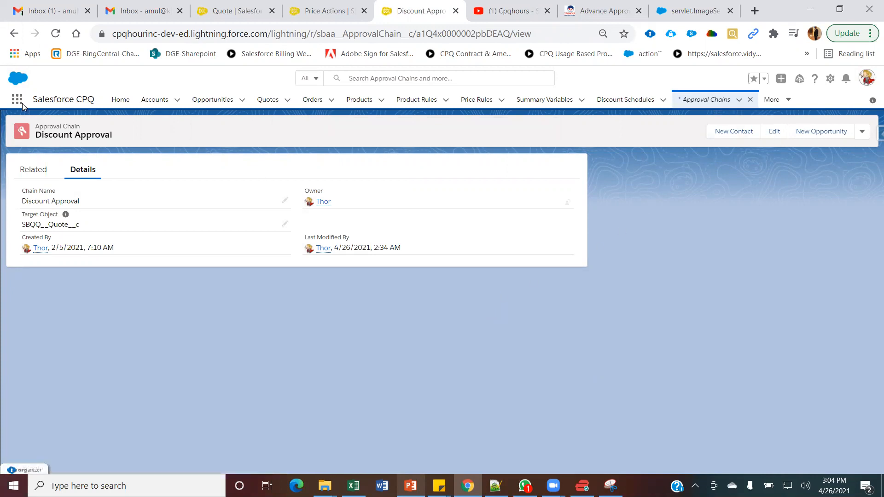
Switch to PowerPoint to review slide 22, Create Approver Record, and return to the Discount Approval chain in Salesforce
key("alt+Tab")
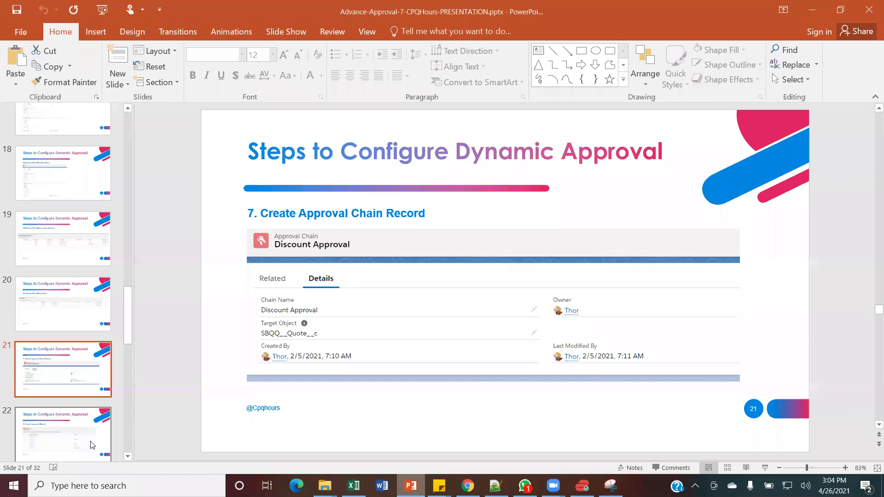
left_click(89, 443)
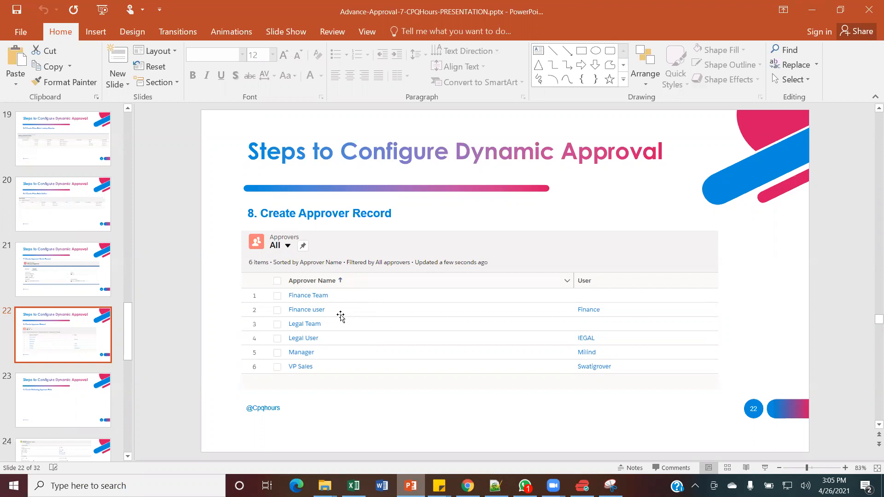
key("alt+Tab")
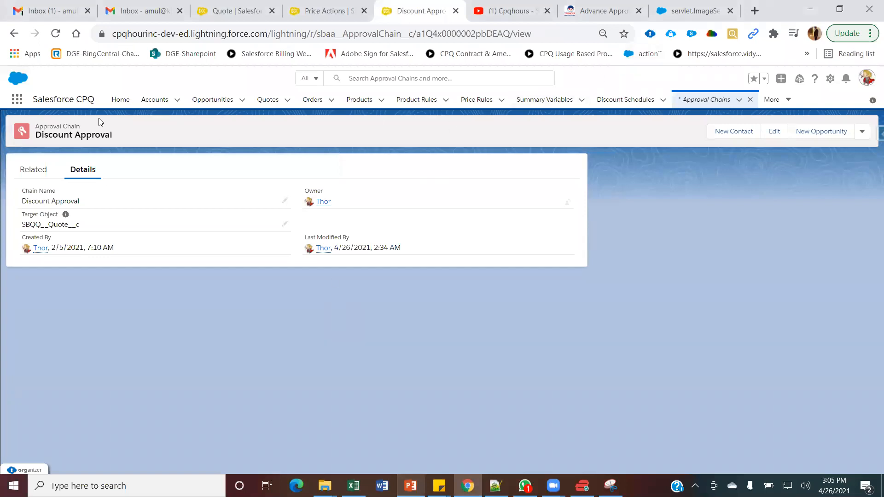
Open the Approvers list and sort it by user
left_click(19, 99)
type("a")
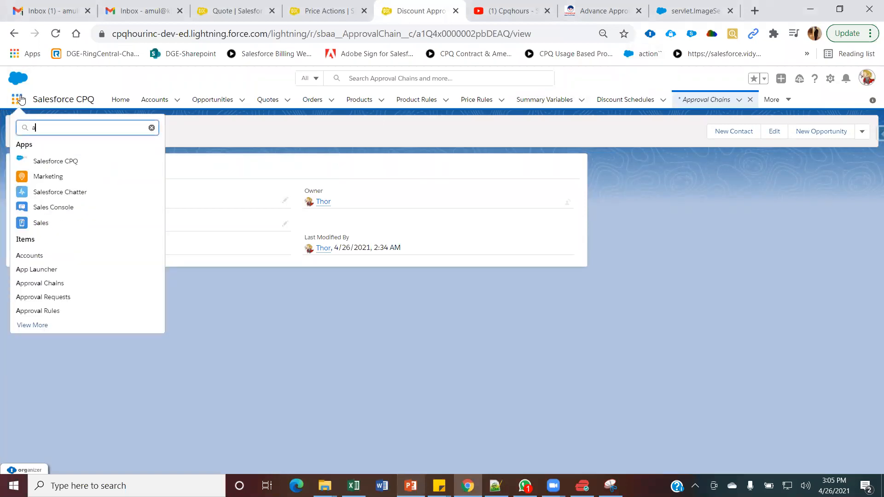
type("ppro")
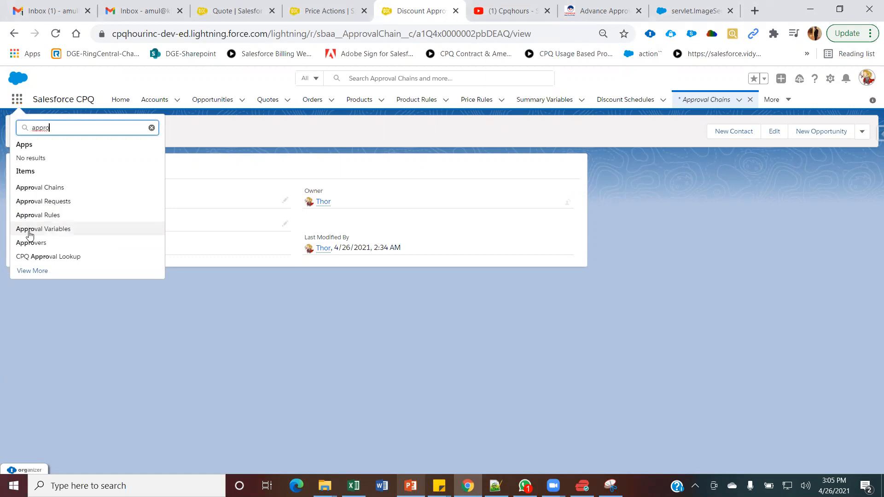
left_click(31, 242)
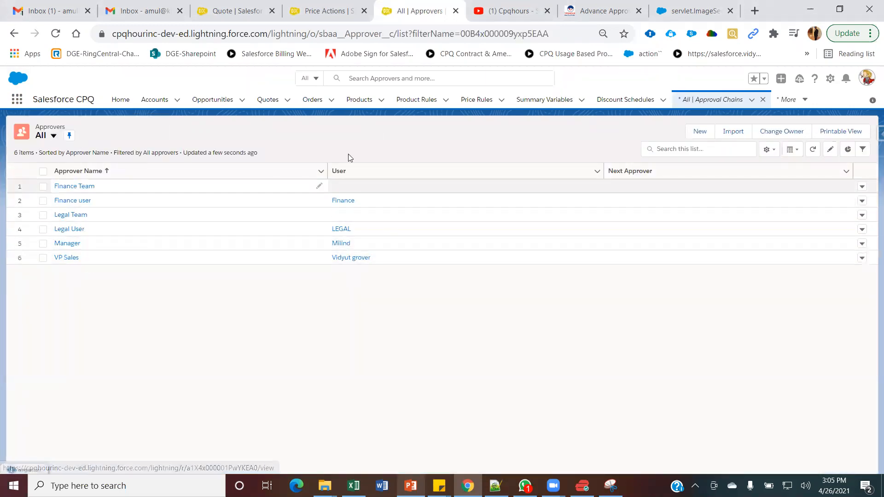
left_click(337, 177)
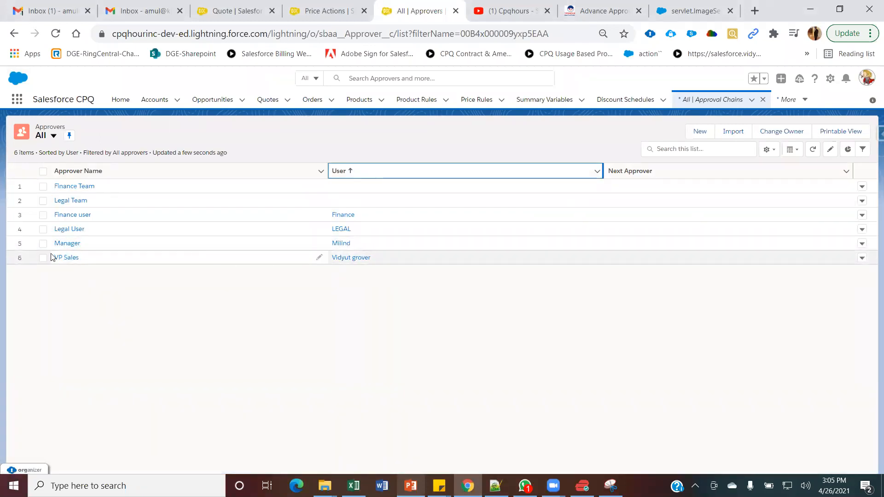
Fill in a new approver record named Manager with the manager's user assigned, and discard it without saving
left_click(699, 131)
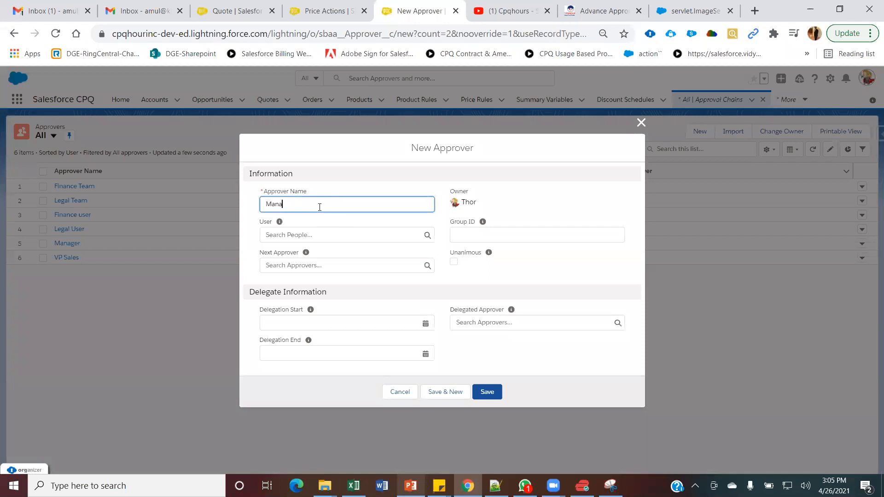
left_click(343, 235)
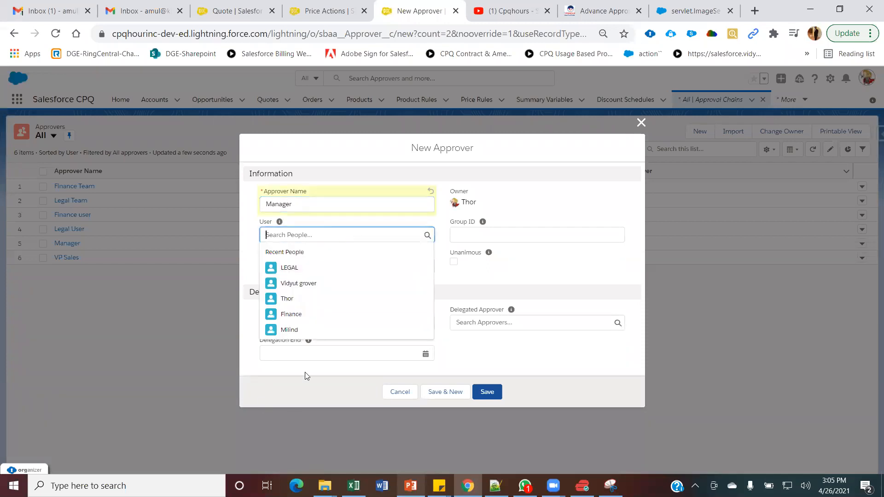
left_click(307, 331)
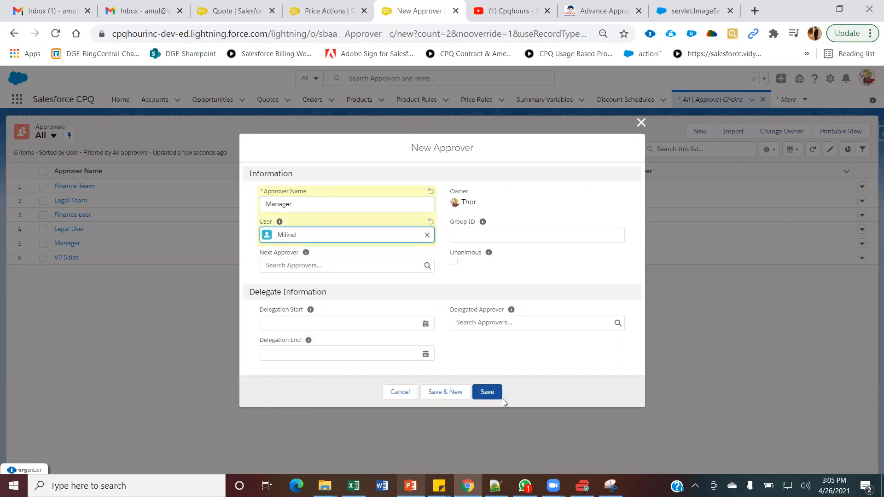
left_click(400, 391)
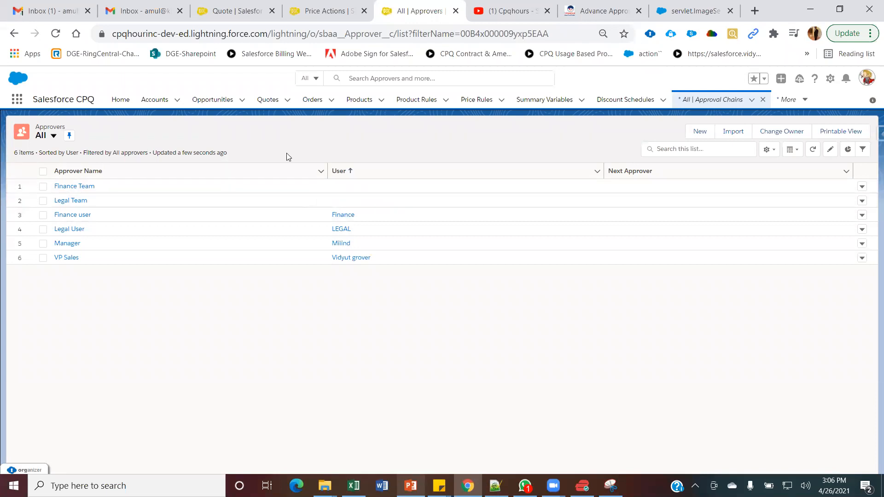
Switch to PowerPoint and review slides 23 to 25 on creating the Manager Approval - Level-1 rule and its condition
left_click(411, 486)
left_click(67, 402)
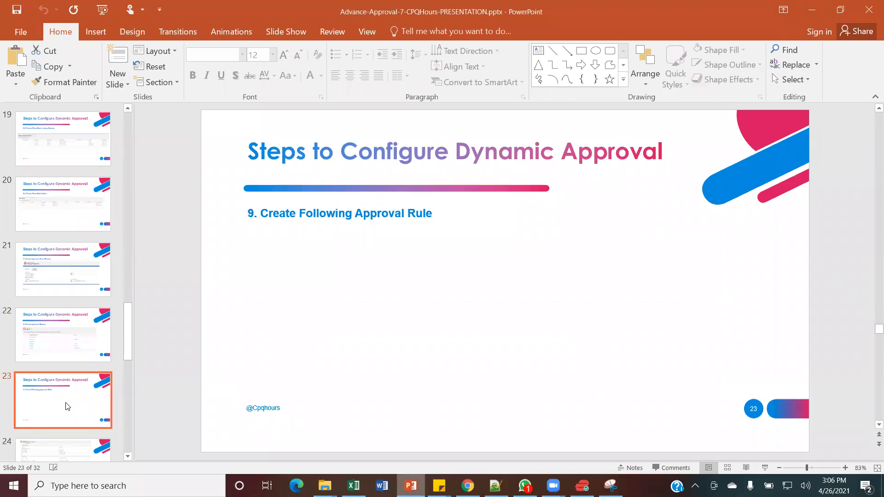
left_click(71, 460)
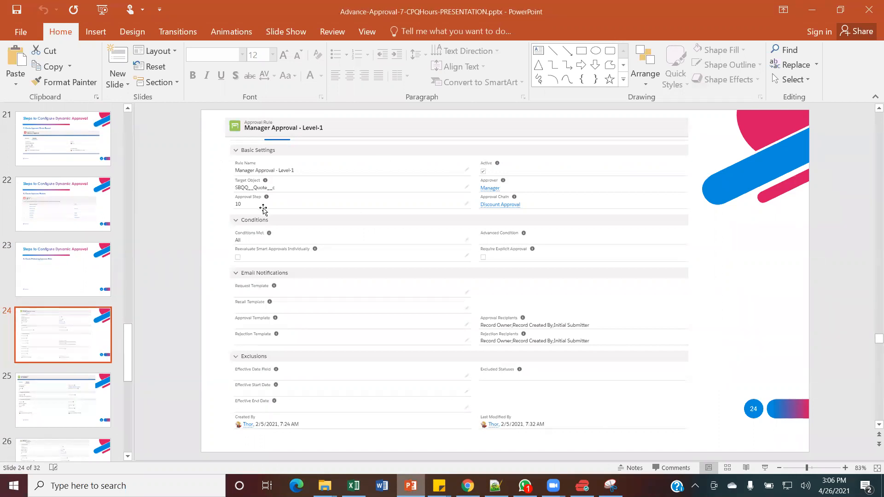
left_click(119, 375)
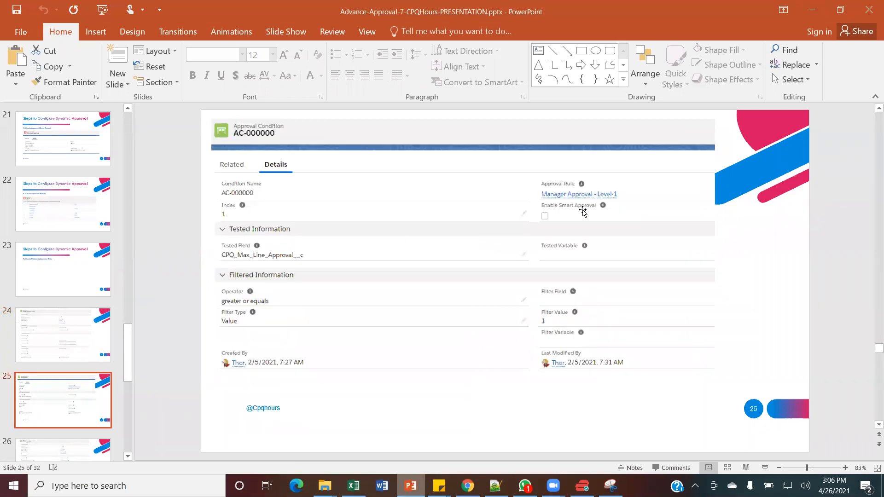
scroll(59, 366, "down", 3)
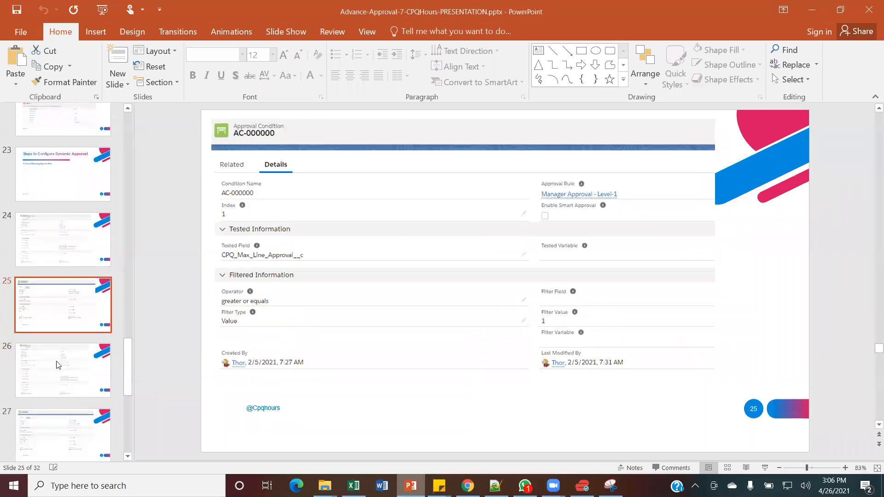
Review the VP Sales- Level-2, Finance- Level-3 and Legal- Level-4 approval rules and their conditions, ending on slide 31
left_click(56, 371)
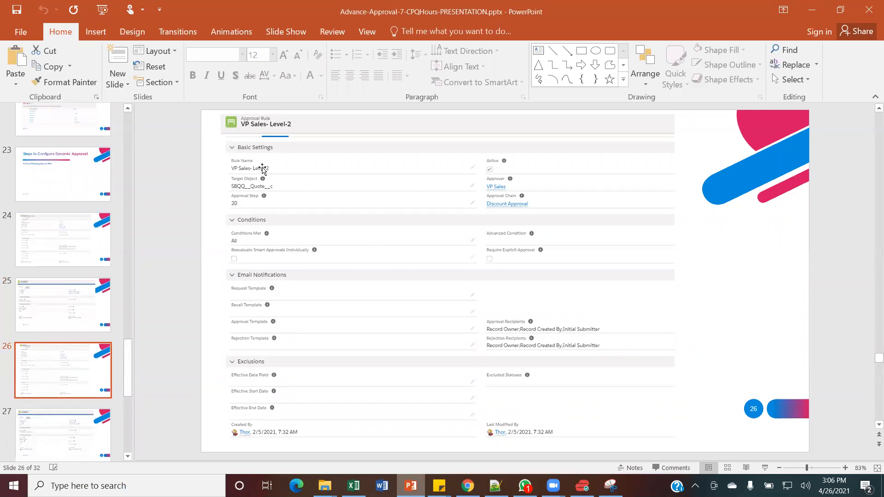
left_click(88, 428)
scroll(84, 353, "down", 3)
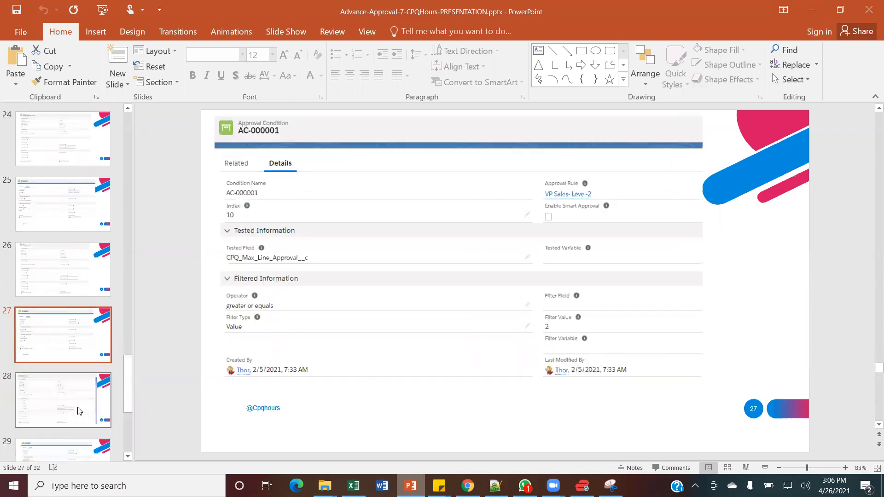
left_click(85, 353)
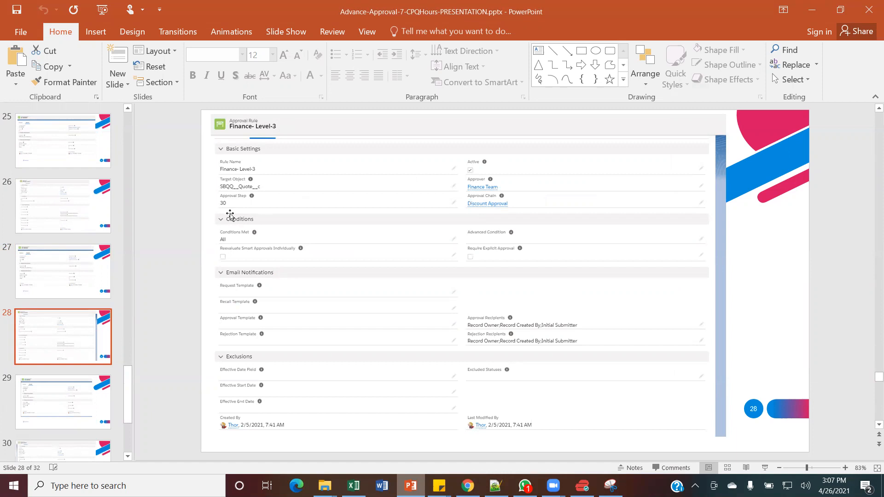
left_click(65, 449)
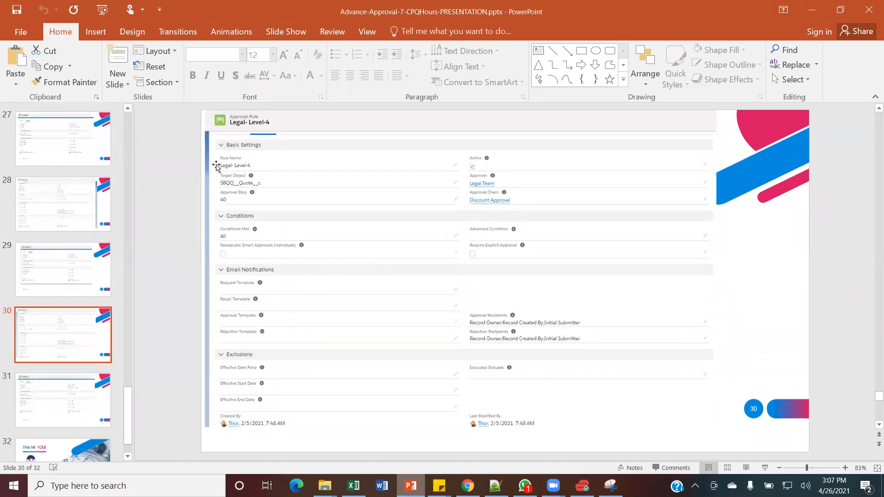
left_click(82, 418)
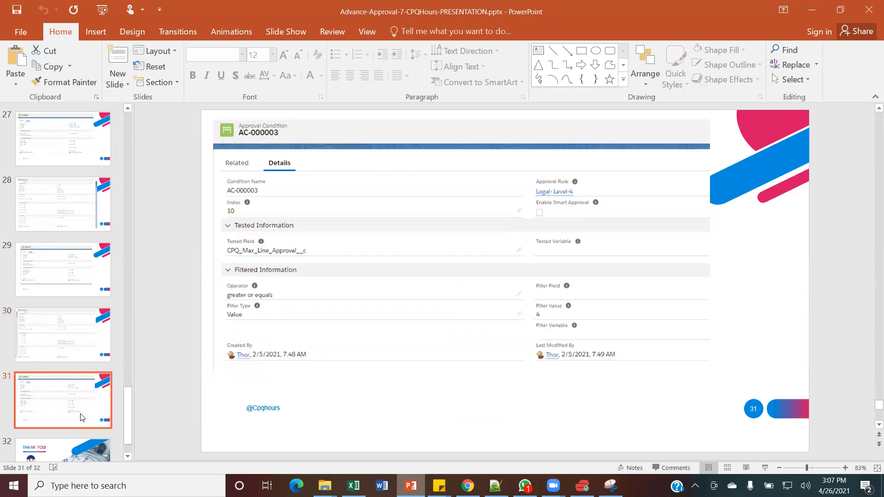
Go back through the approval rule slides to slide 24, the Manager Approval - Level-1 rule
scroll(75, 276, "up", 3)
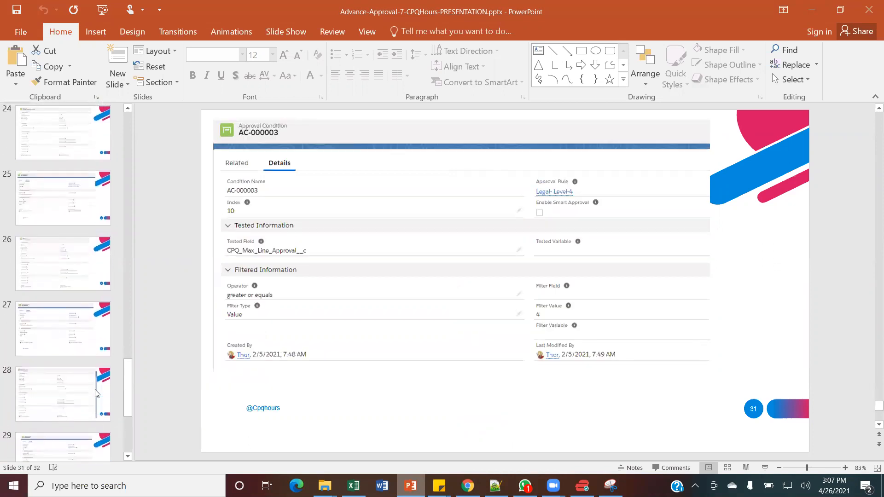
left_click(75, 276)
scroll(71, 278, "up", 1)
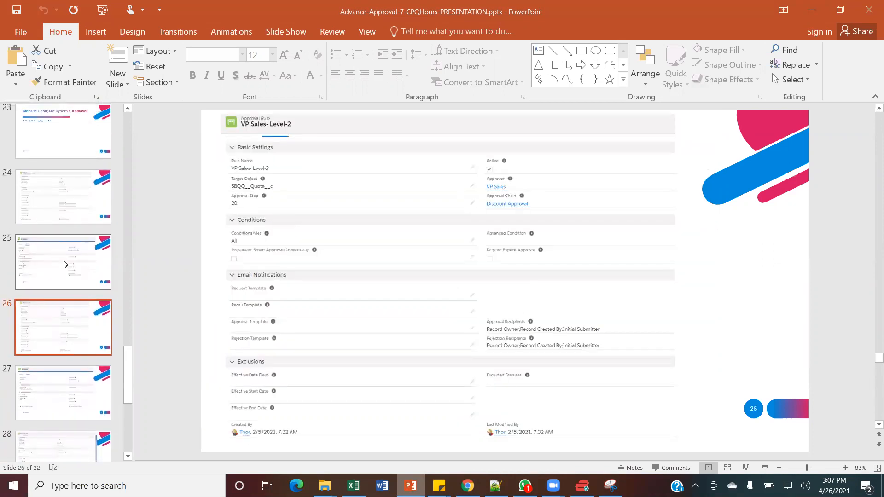
left_click(63, 260)
left_click(59, 221)
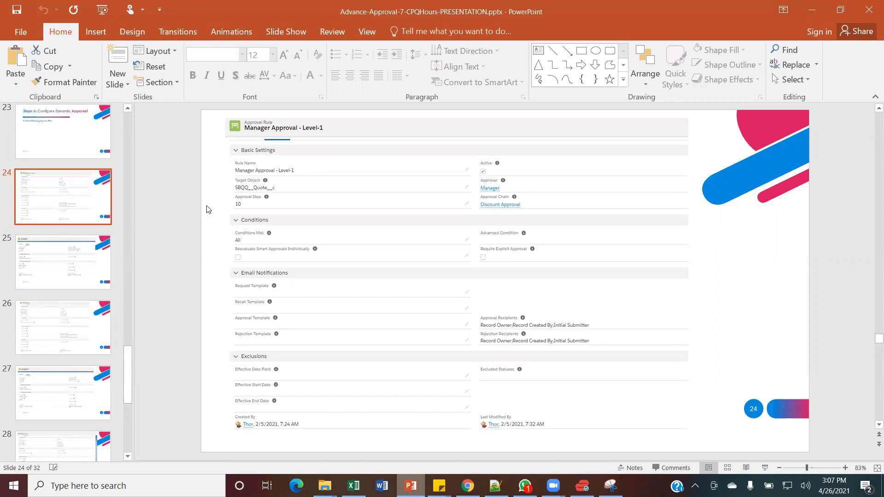
Switch to Salesforce and open the Approval Rules list by searching the apps and items for "approval"
key("alt+Tab")
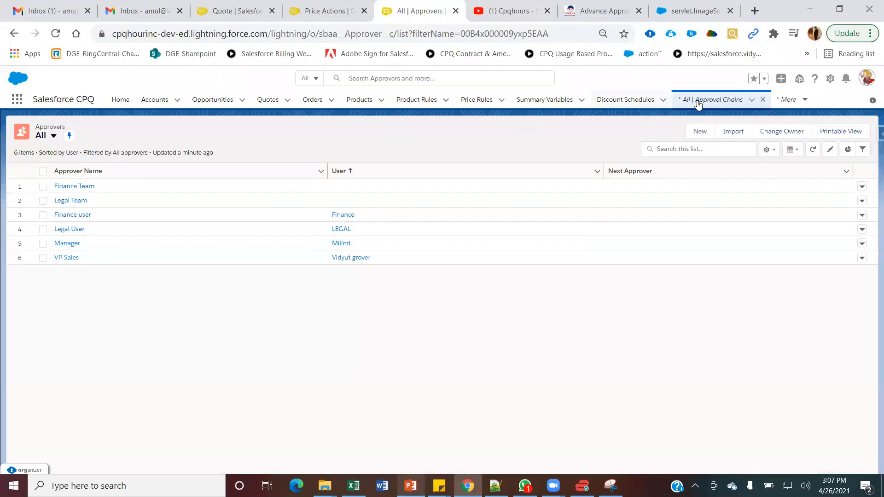
left_click(791, 102)
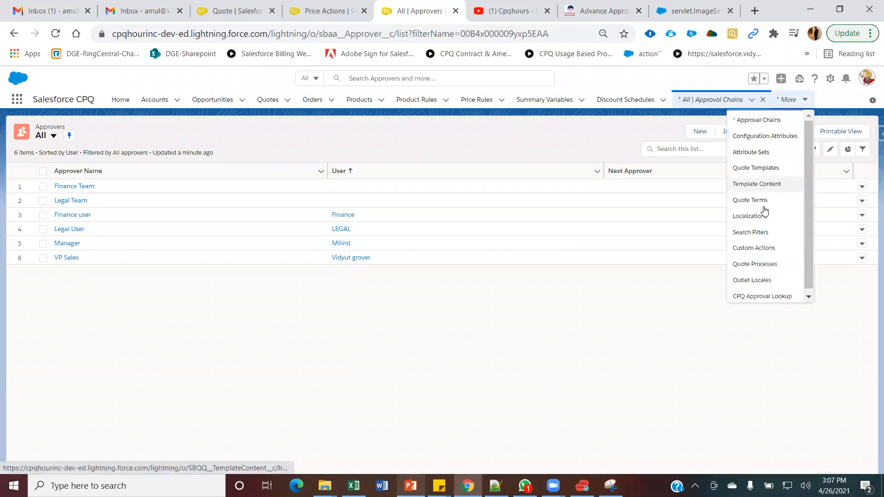
left_click(15, 101)
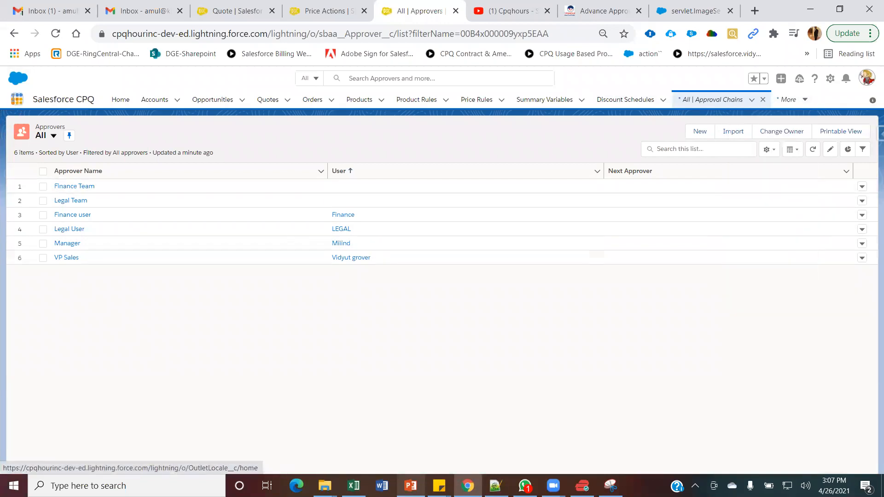
type("apr")
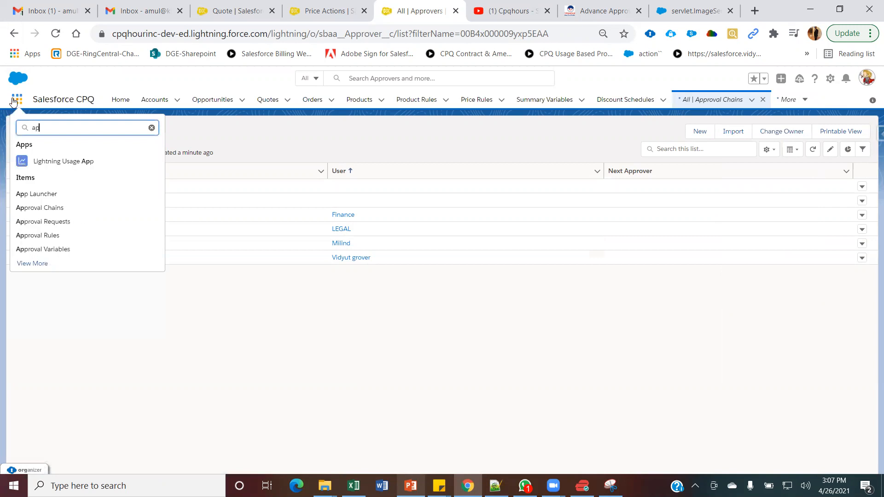
key("BackSpace")
type("pp")
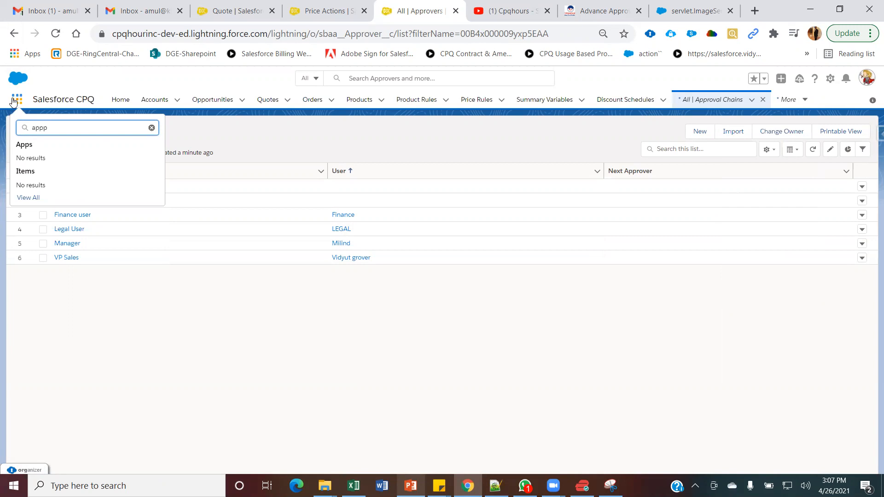
left_click(151, 128)
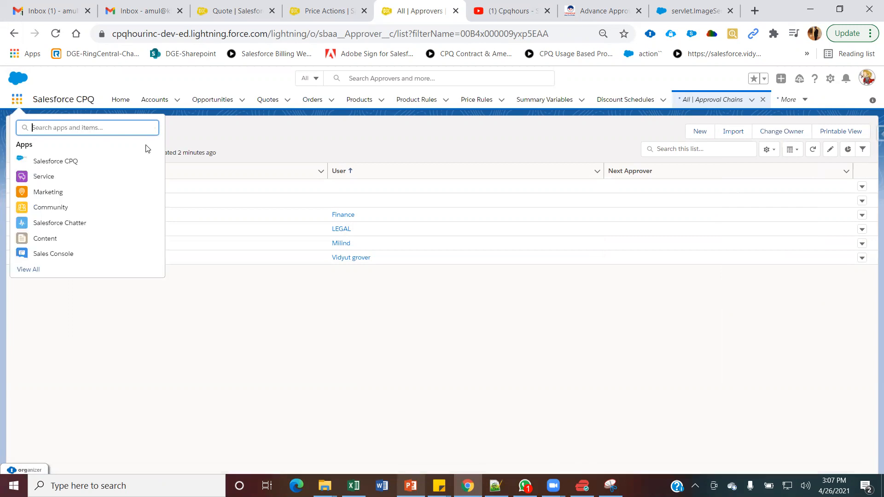
type("approval")
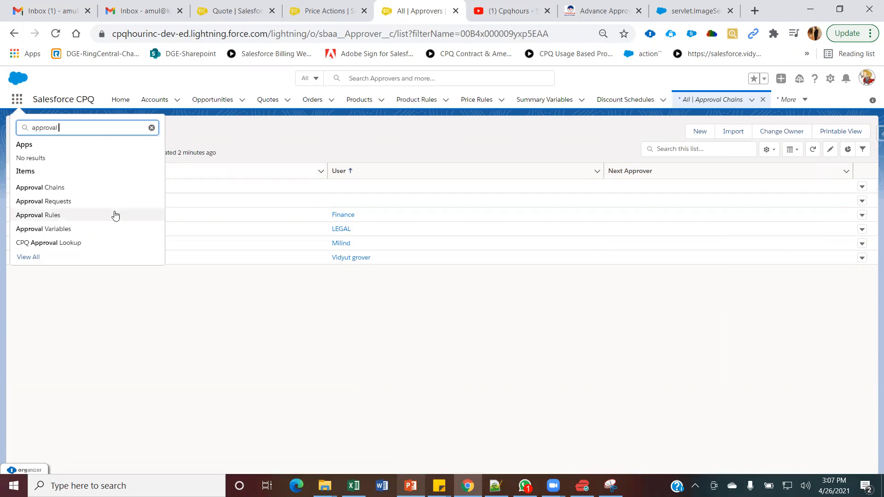
left_click(58, 215)
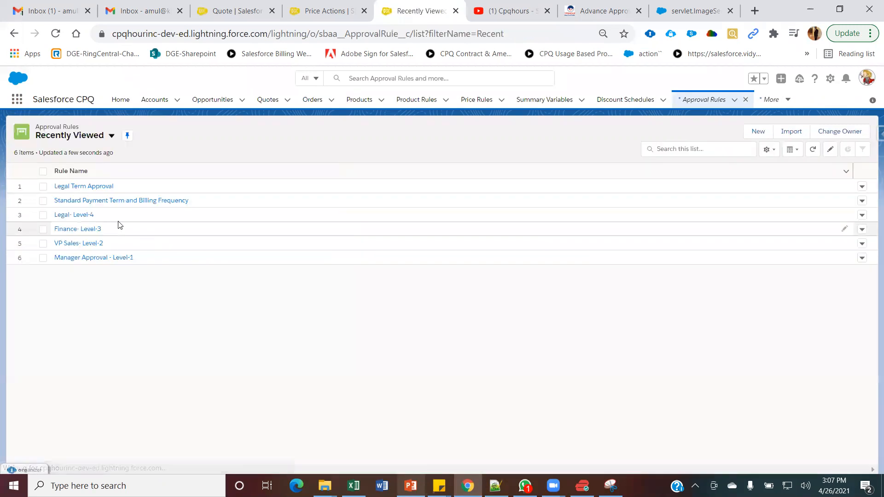
Show the Active Rules list view and open the Manager Approval - Level-1 rule
left_click(111, 136)
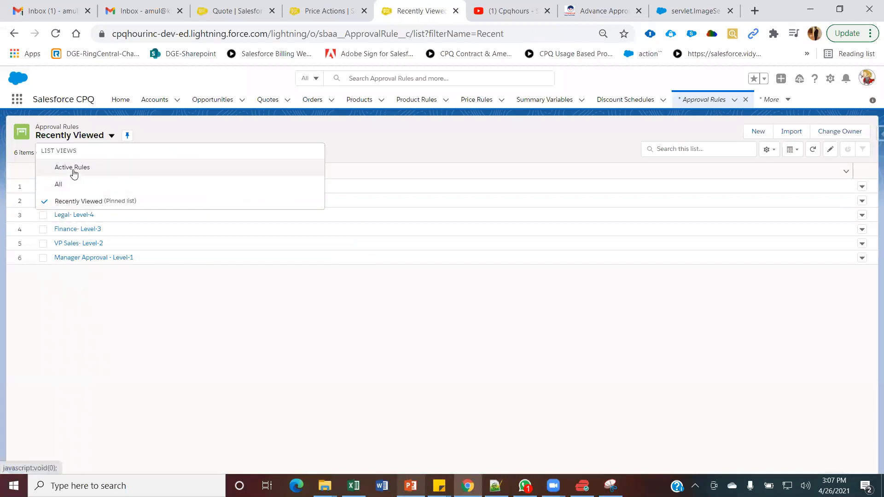
left_click(73, 174)
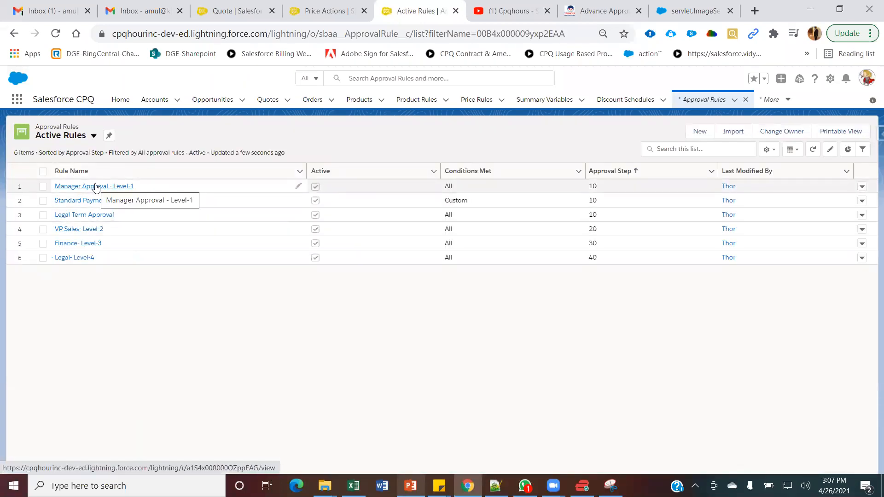
left_click(95, 186)
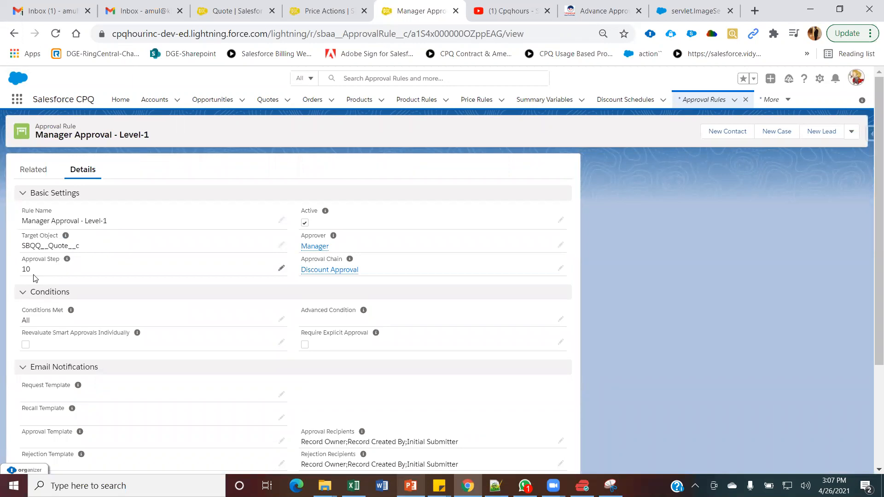
Inspect the rule's Approver field in edit mode, cancel the edit, and open the rule's related approval condition AC-000000
left_click(561, 246)
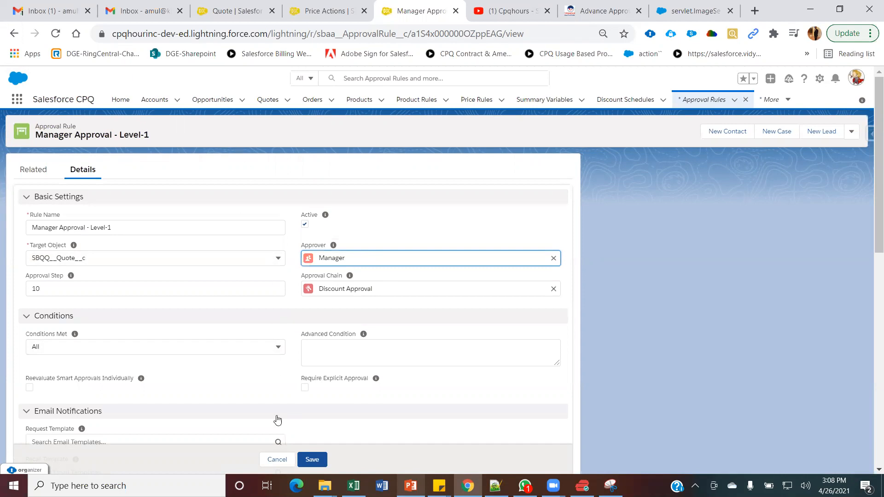
left_click(278, 460)
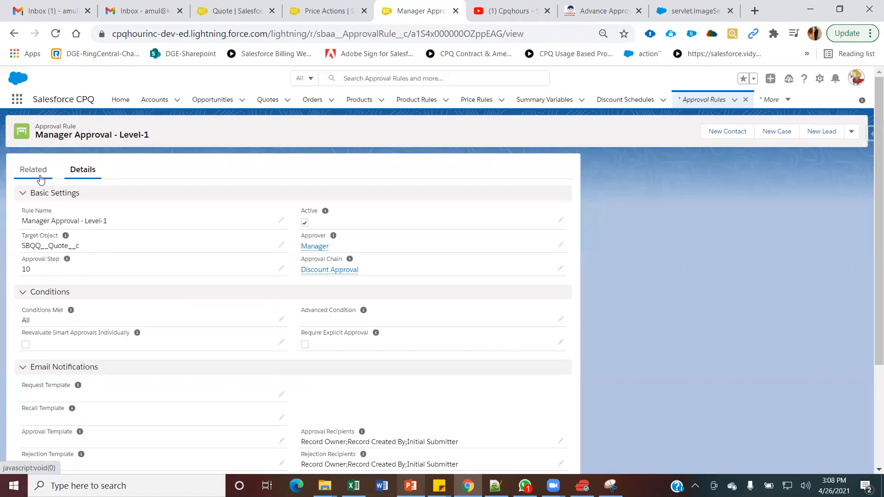
left_click(41, 179)
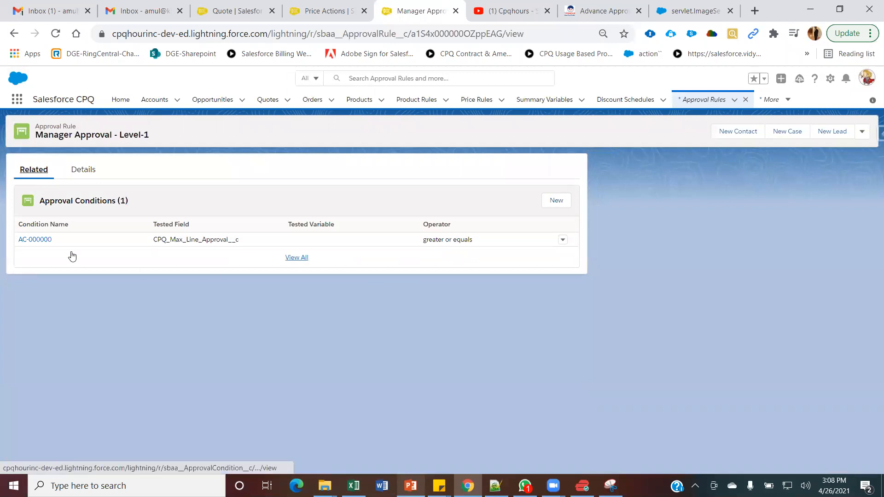
left_click(44, 240)
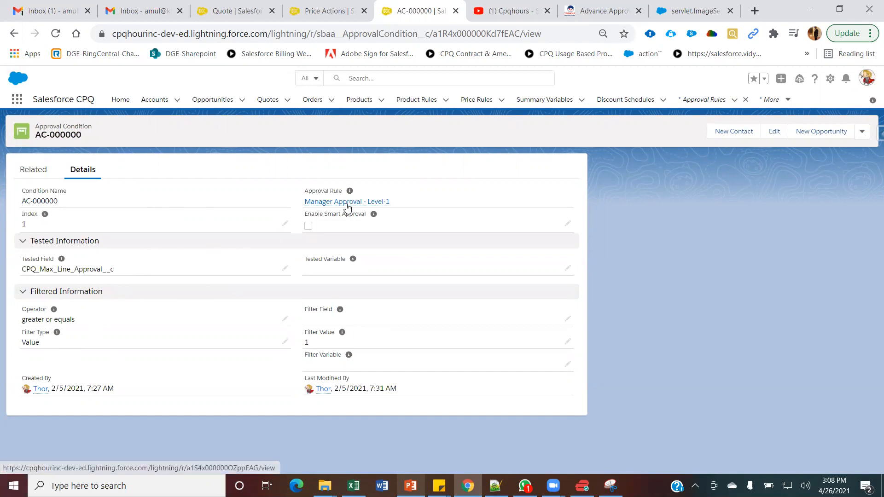
Highlight the Tested Field of approval condition AC-000000, then return through its Manager Approval - Level-1 rule to the Approval Rules list
mouse_move(348, 207)
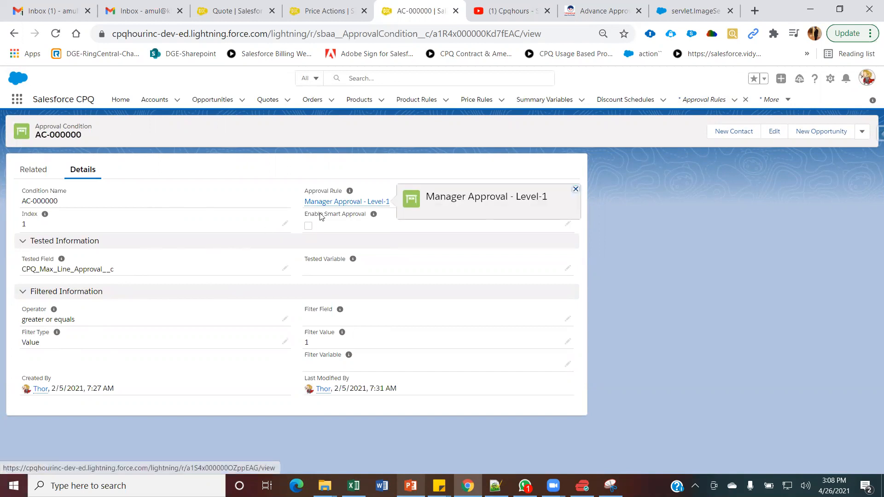
double_click(24, 278)
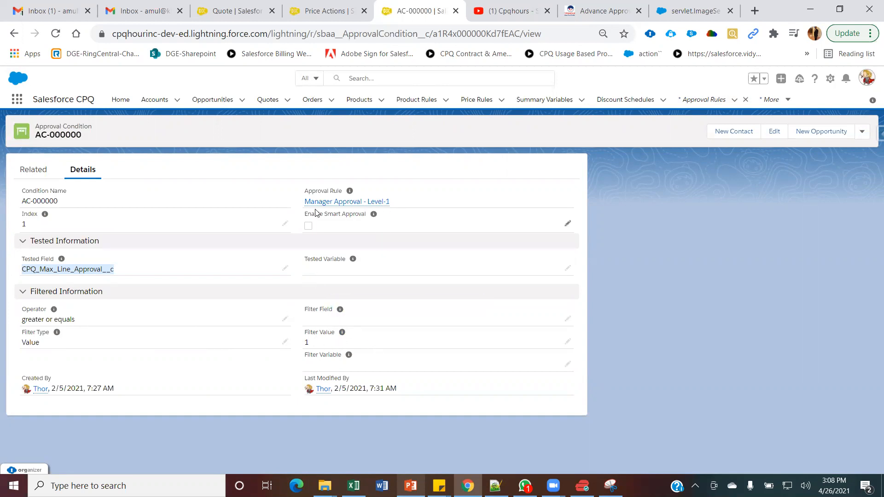
left_click(332, 204)
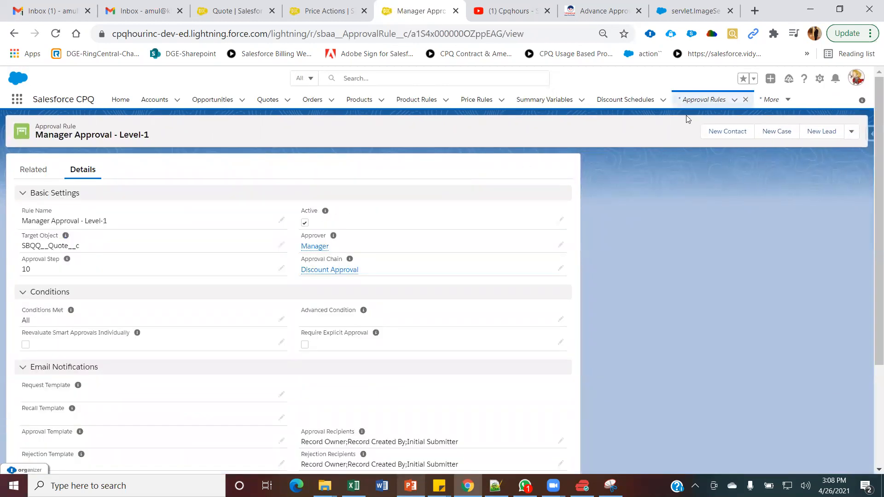
left_click(702, 102)
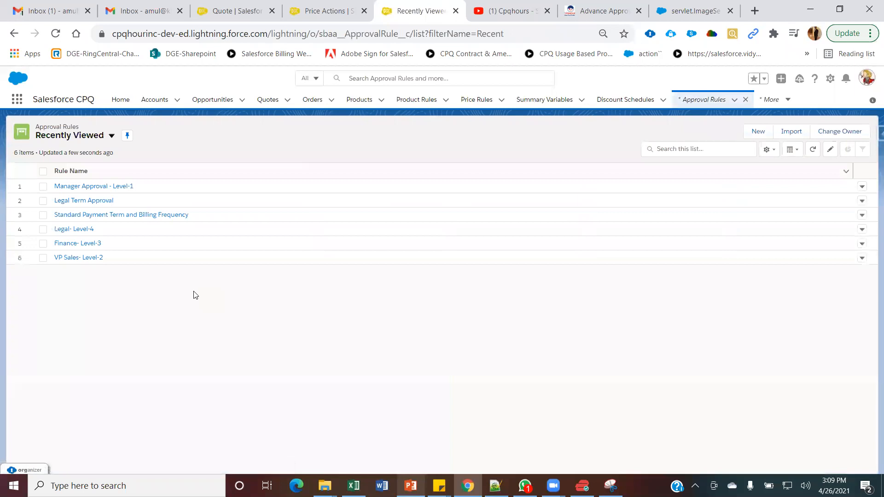
Open the VP Sales- Level-2 rule, review its approver and approval chain, and open its related approval condition AC-000001
left_click(92, 259)
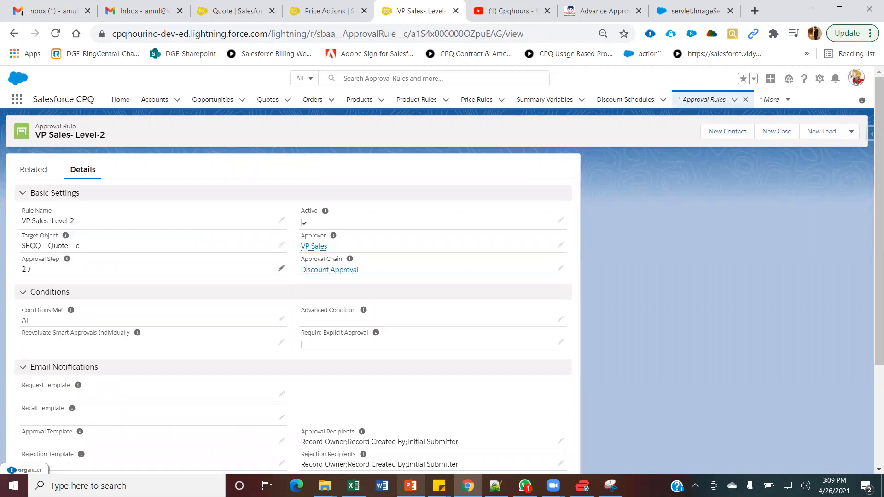
mouse_move(326, 252)
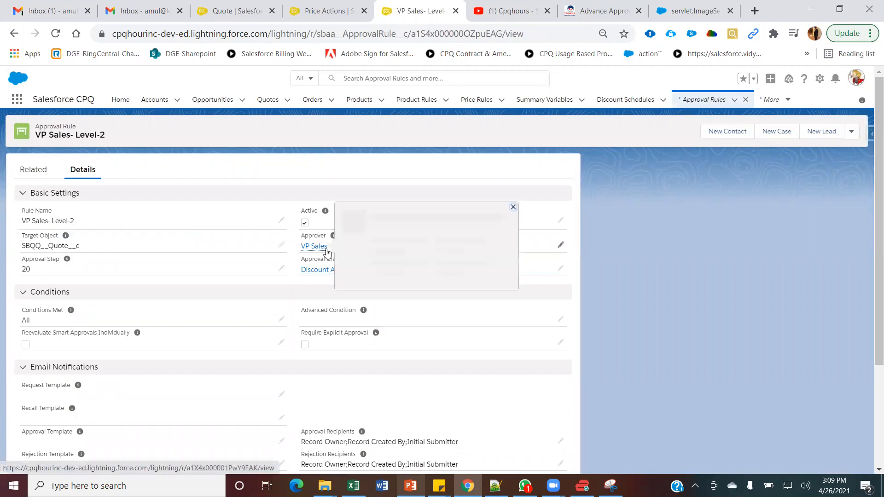
mouse_move(311, 276)
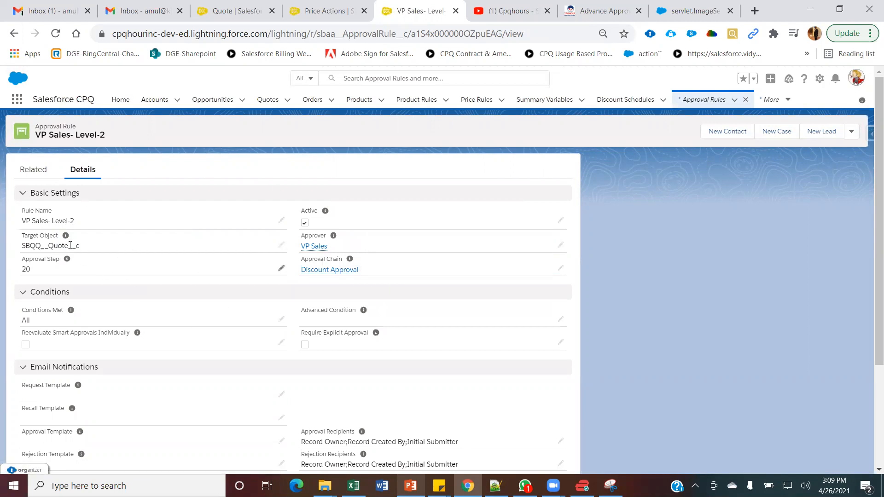
left_click(20, 170)
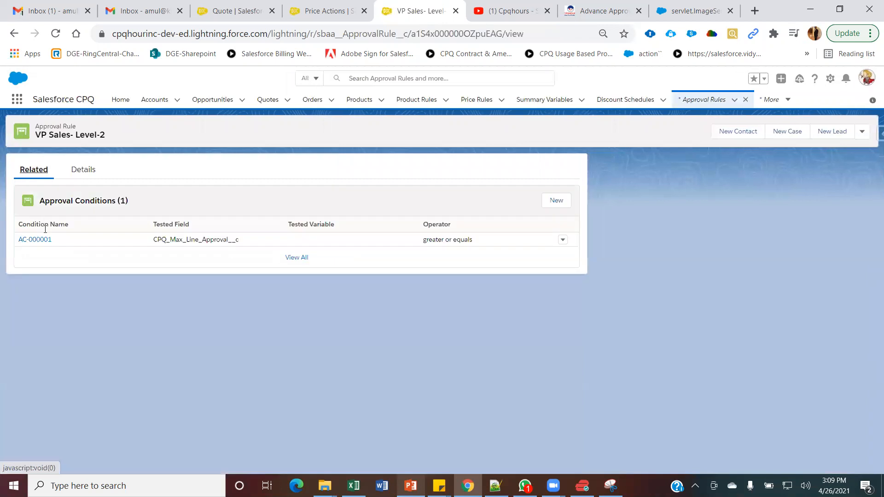
left_click(36, 240)
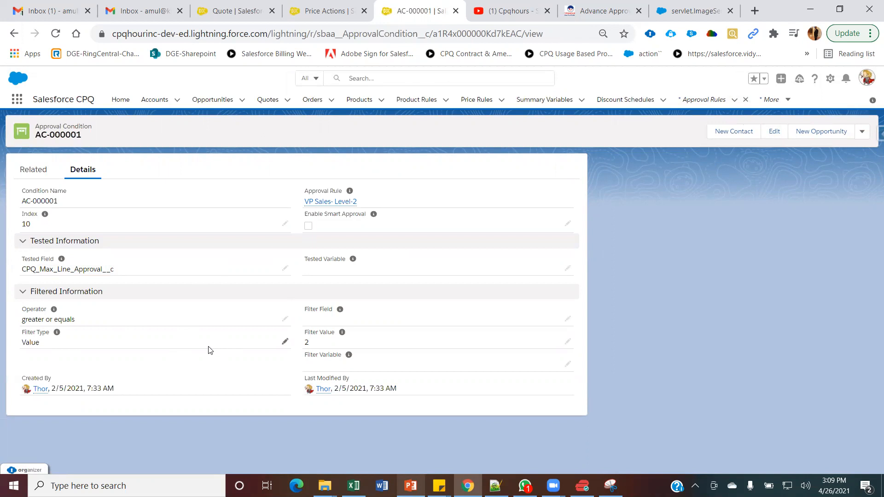
Return from condition AC-000001 through its parent approval rule to the Approval Rules list
mouse_move(328, 205)
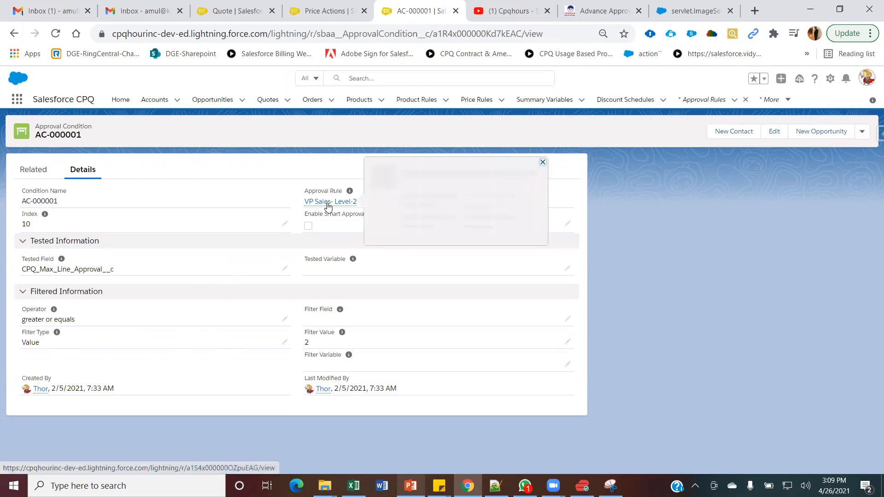
left_click(328, 205)
left_click(712, 104)
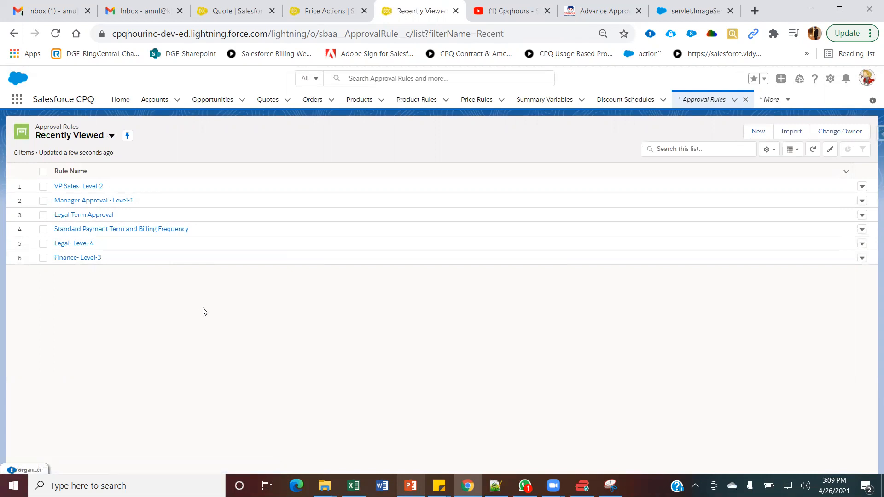
In the open quote's line editor, set the Camera Mount Microphone's additional discount to 35 %, recalculate, and save the quote
left_click(234, 15)
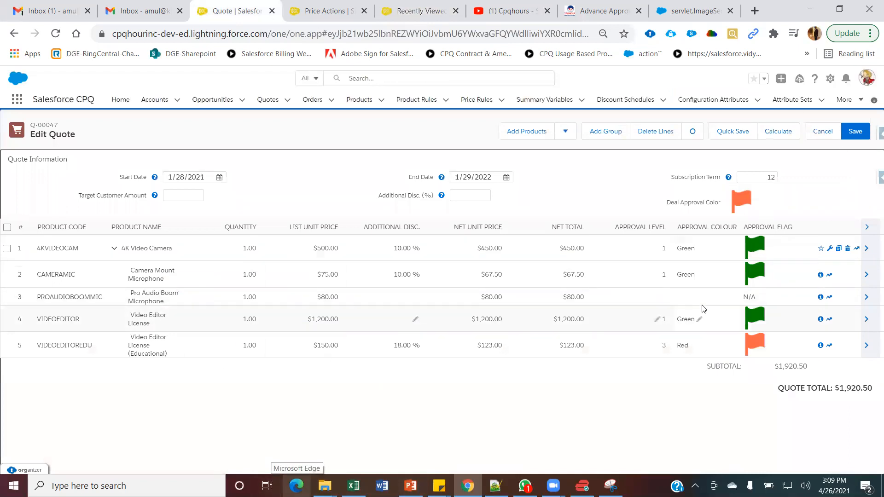
left_click(389, 273)
type("35")
left_click(489, 389)
left_click(789, 133)
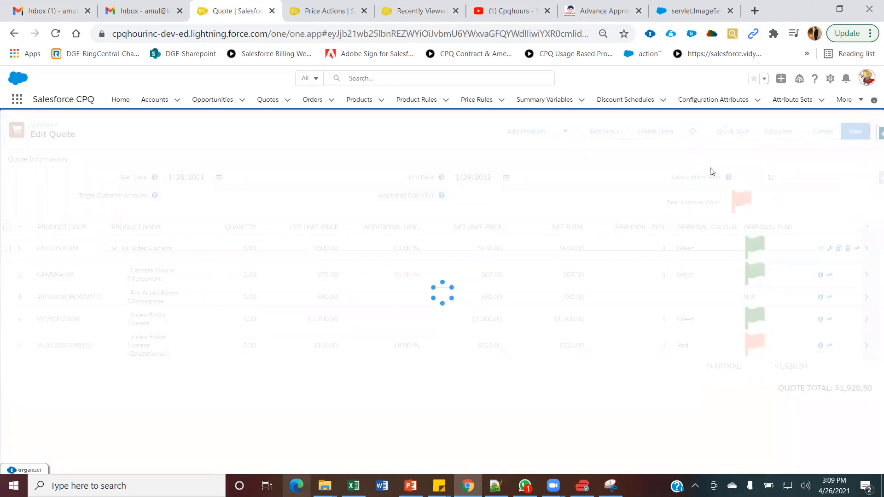
left_click(736, 134)
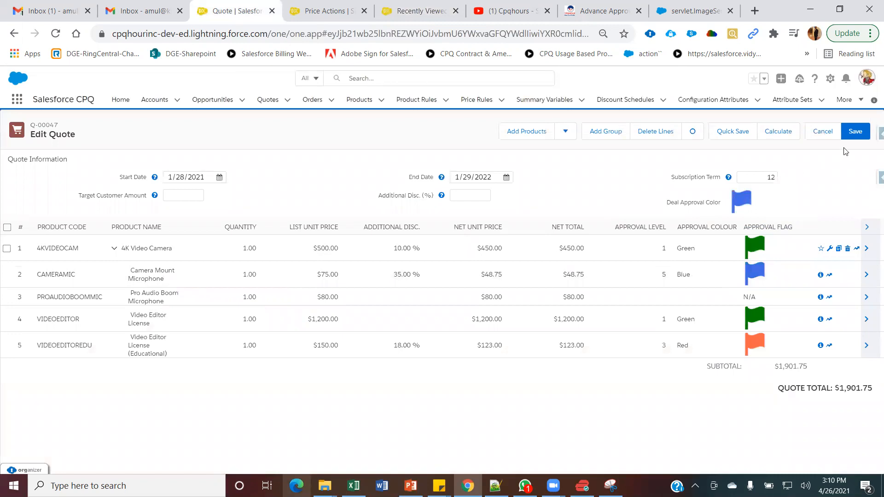
left_click(856, 132)
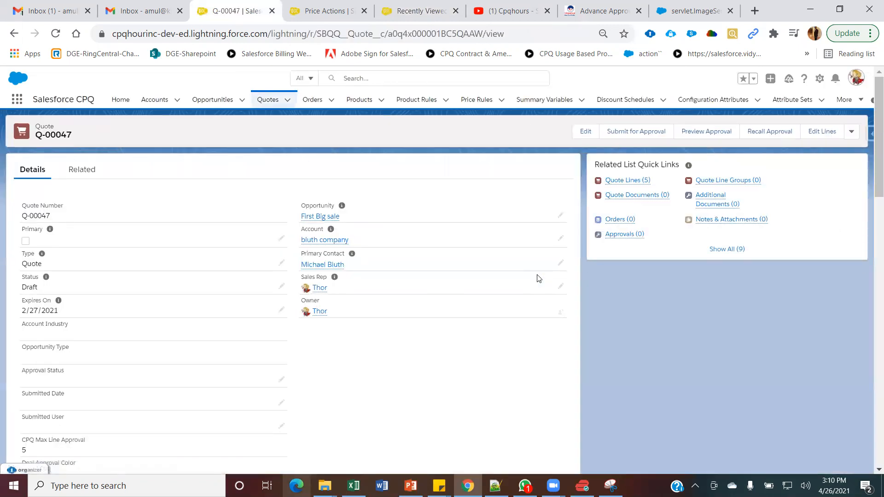
Preview the quote's approvals and examine the approvers from Approval Step 10 to 40, with all steps fitted in one view
left_click(727, 133)
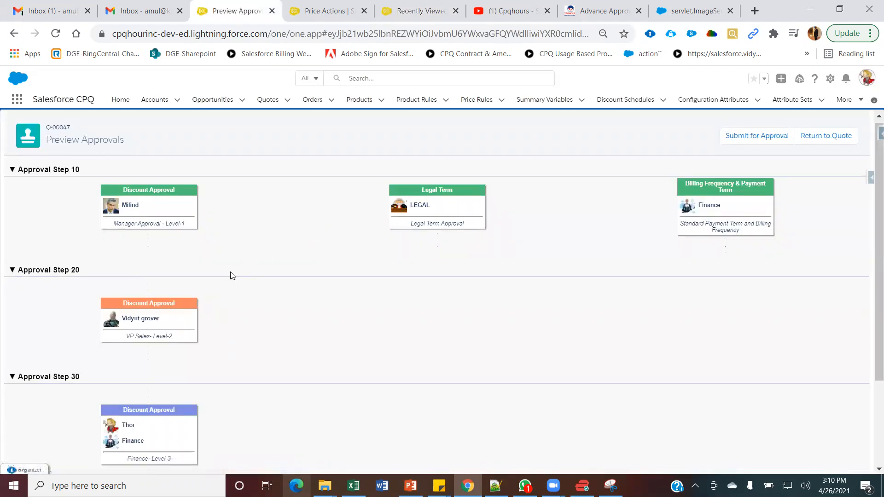
scroll(233, 275, "down", 3)
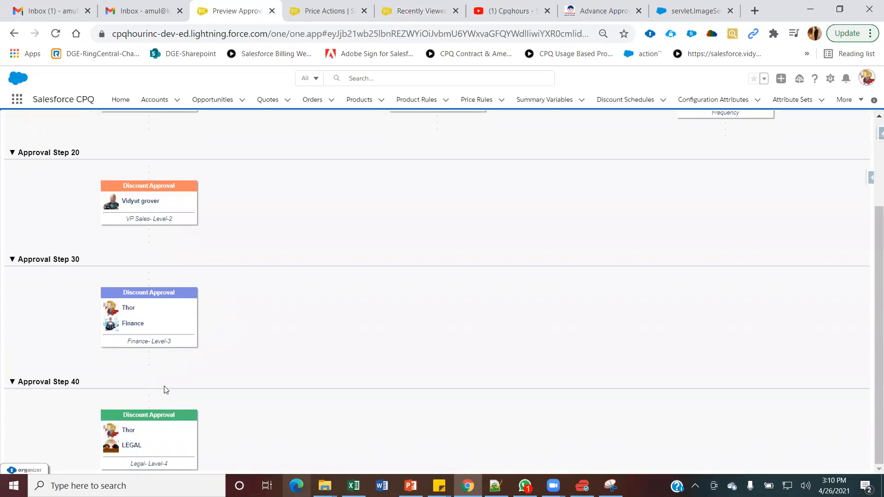
scroll(158, 454, "up", 3)
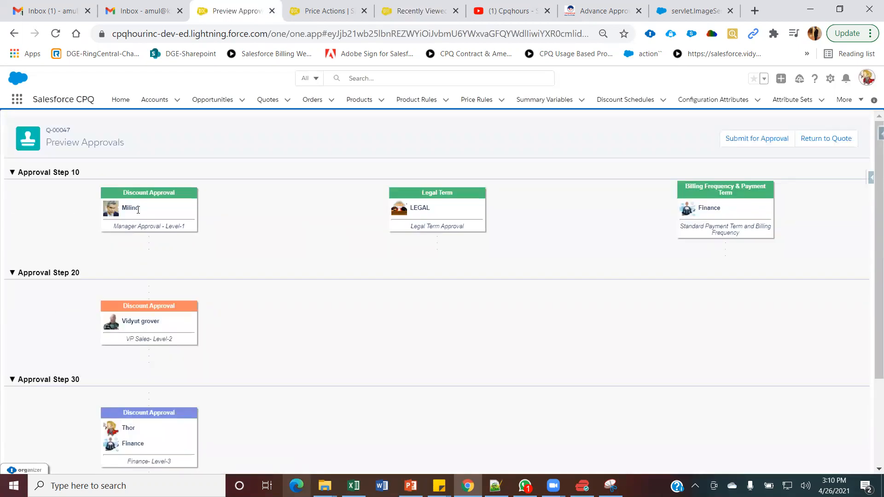
scroll(149, 403, "down", 3)
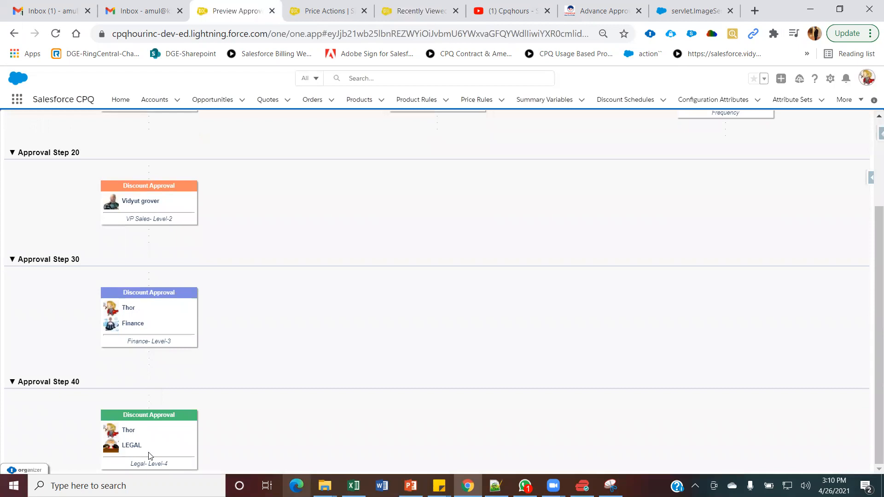
scroll(226, 433, "up", 3)
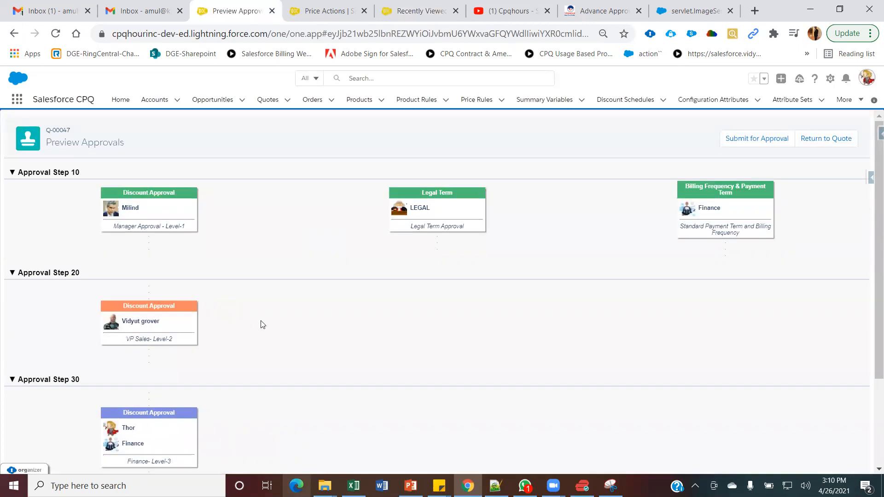
key("ctrl+minus")
key("ctrl+minus")
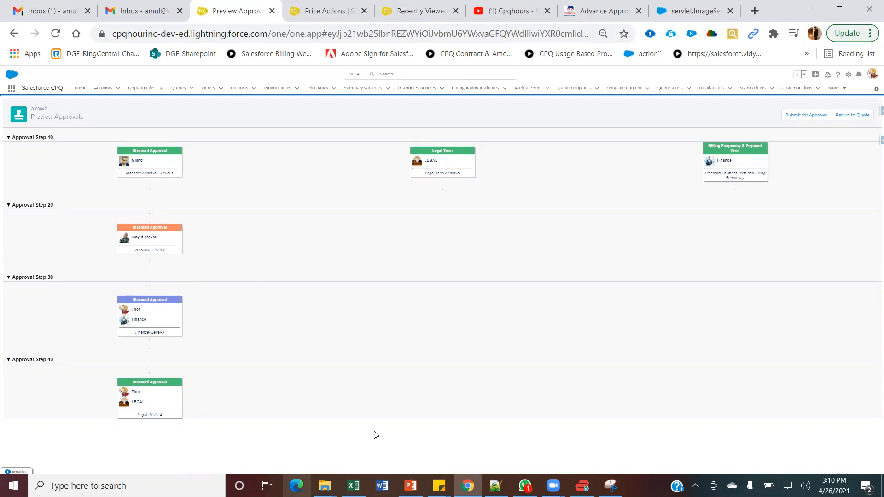
Switch to PowerPoint and go through the remaining approval rule and condition slides up to the closing Thank You slide 32
left_click(411, 486)
left_click(72, 411)
scroll(70, 405, "down", 2)
left_click(66, 392)
scroll(66, 392, "down", 2)
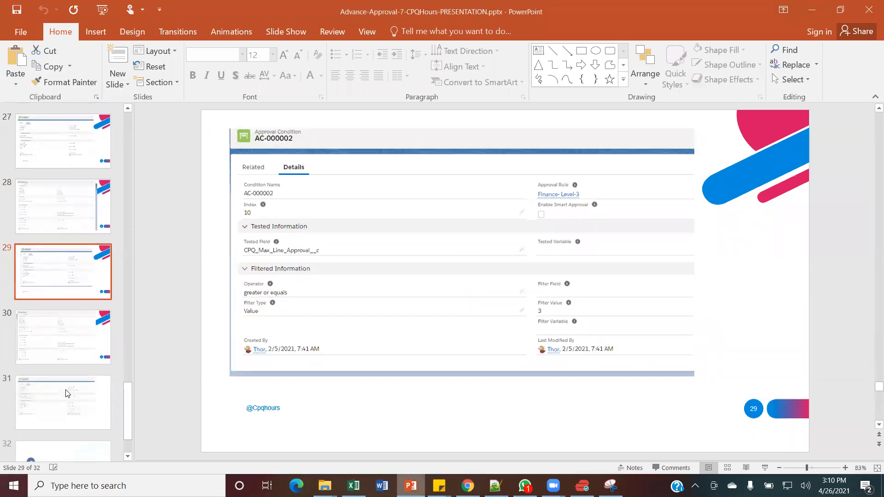
left_click(69, 352)
left_click(77, 403)
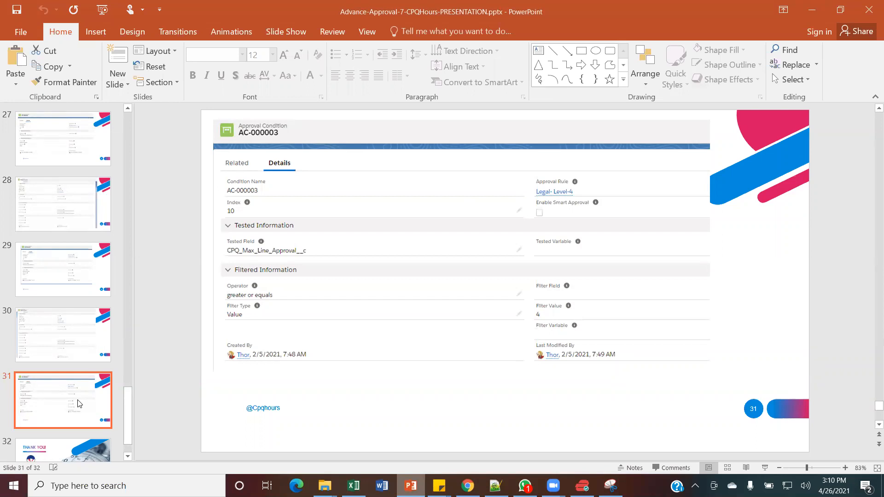
left_click(67, 449)
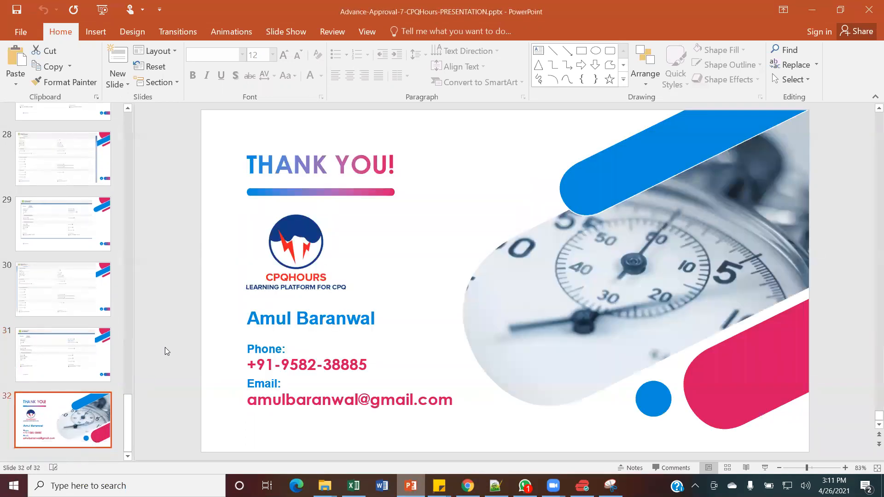